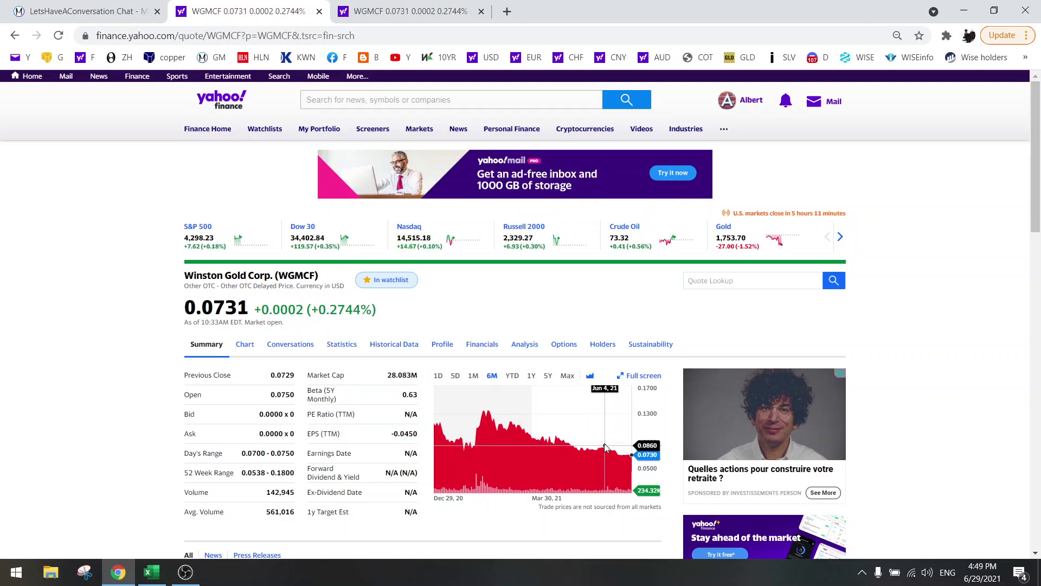
Open the Winston Gold Paradine mill article and highlight '338 tons were processed over the six-day'
click(431, 12)
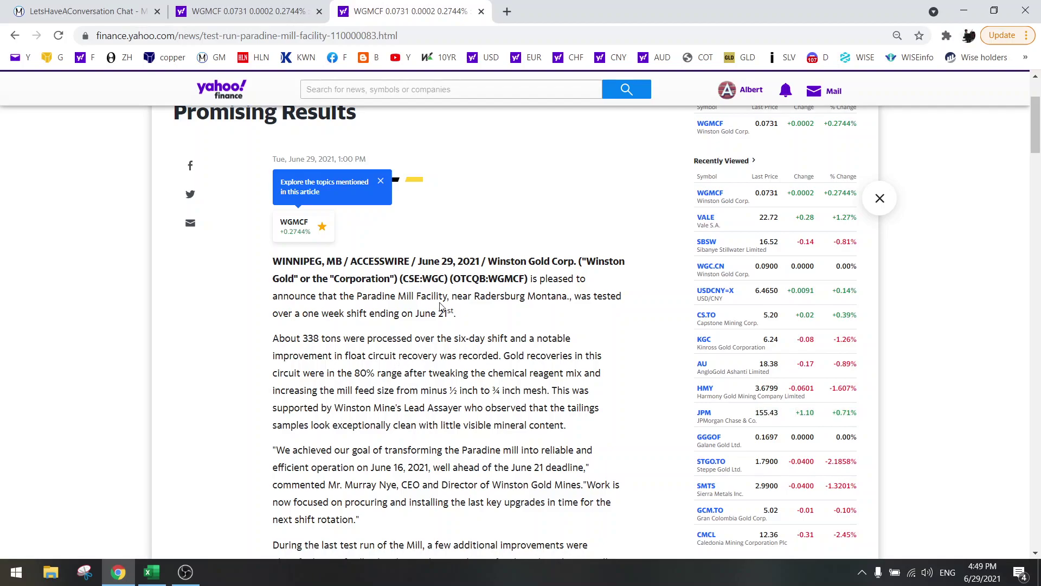
drag(303, 339, 484, 342)
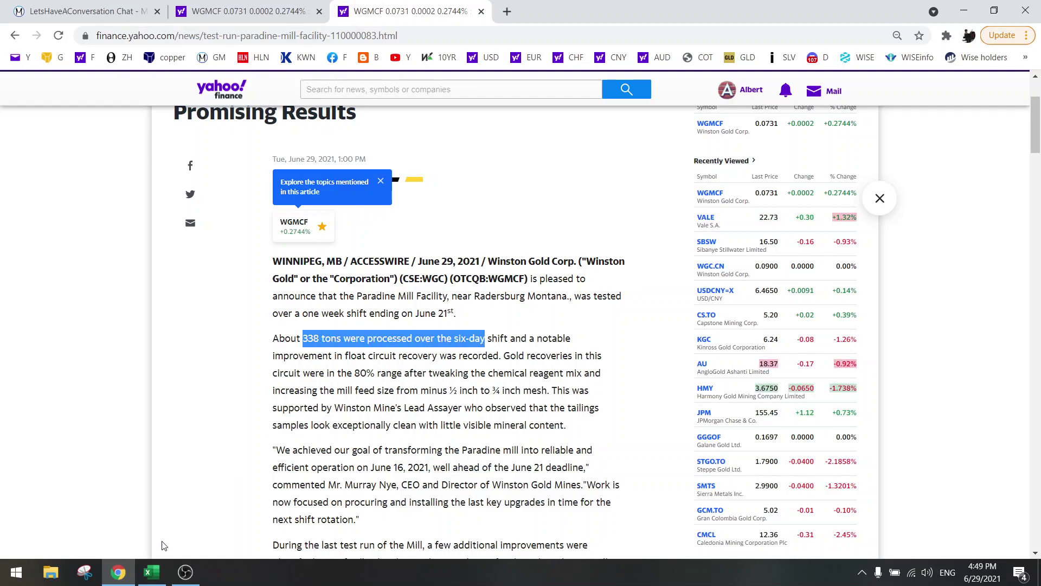
In C14 compute 338/6 (about 56.3 per day), compare it with B14's 150, then clear it
click(158, 572)
click(304, 328)
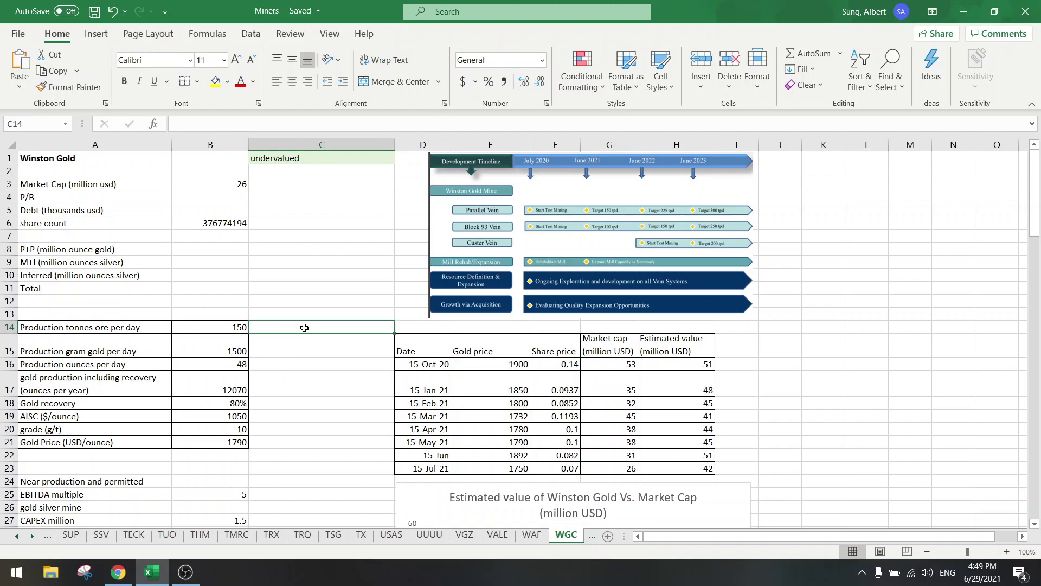
text(=338/6)
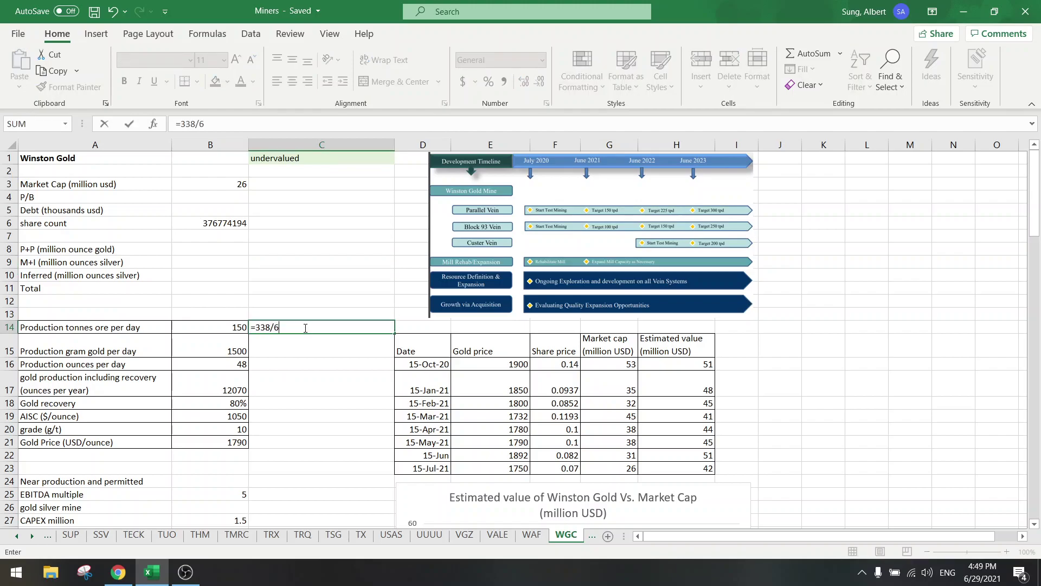
key(ctrl+Return)
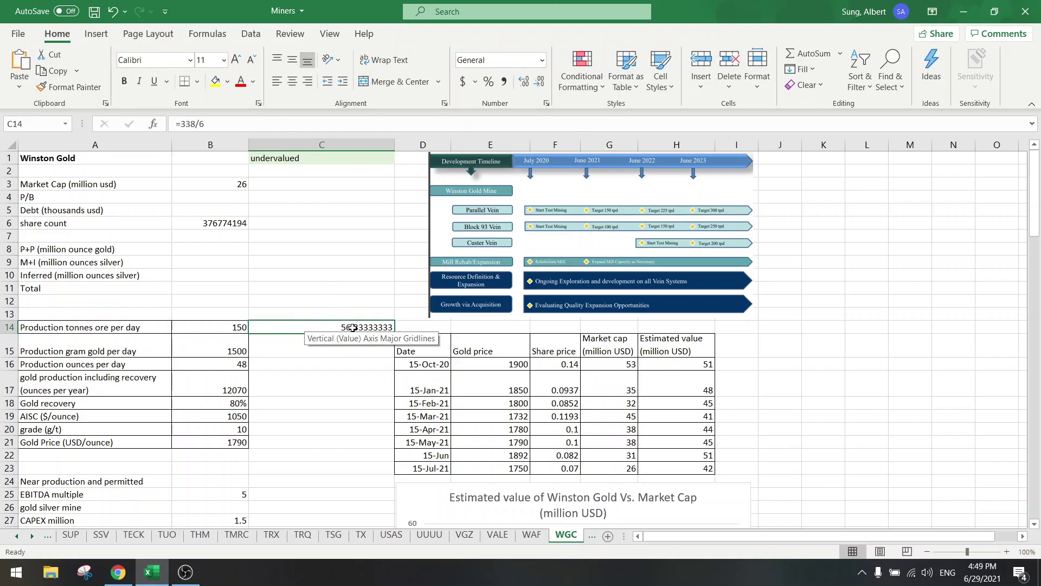
click(237, 327)
click(272, 323)
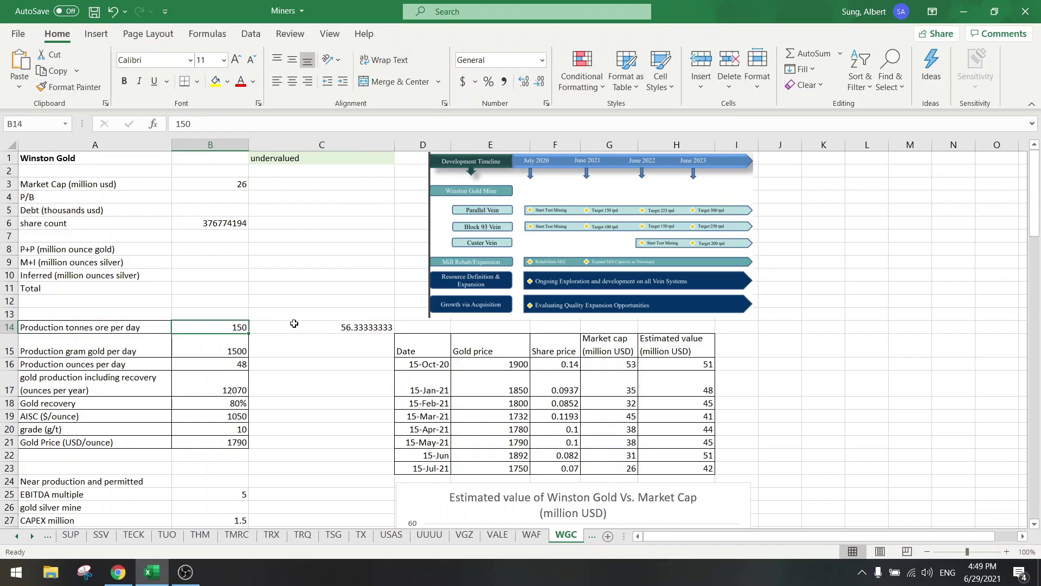
key(Delete)
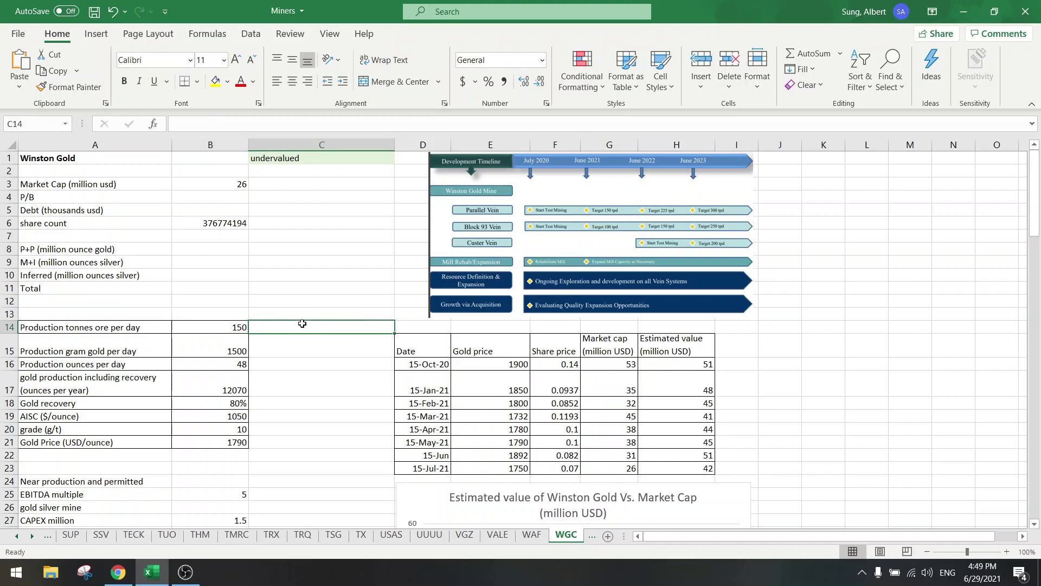
key(Left)
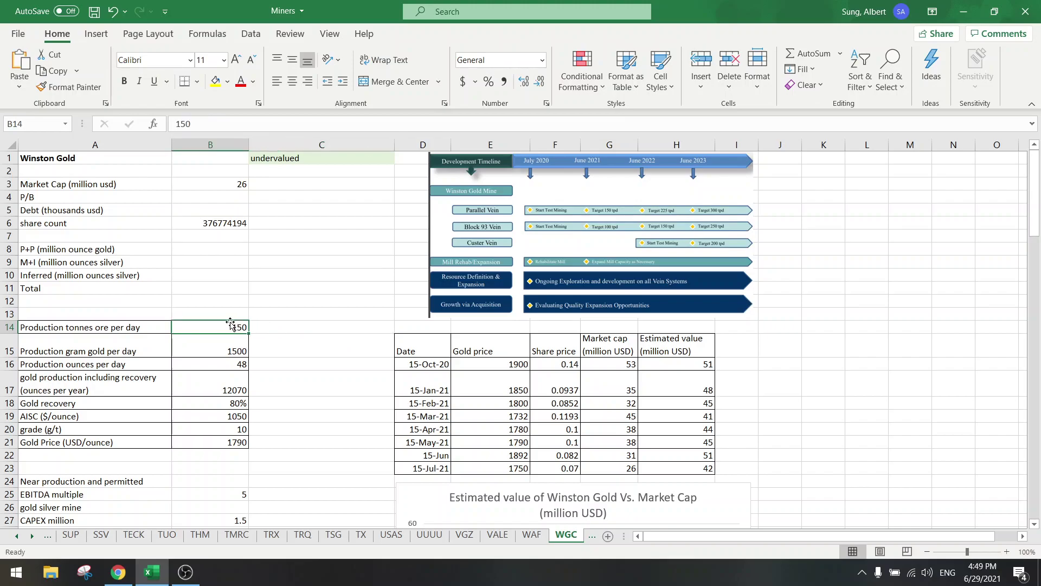
Back in the mill article, highlight 338, then 'Gold recoveries' and the 80% figure
click(128, 579)
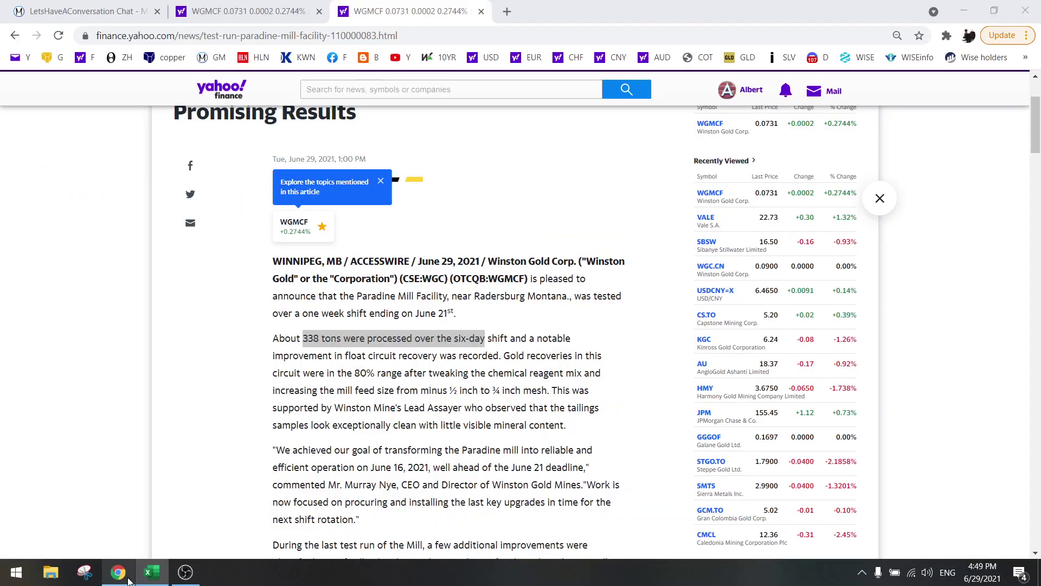
click(389, 345)
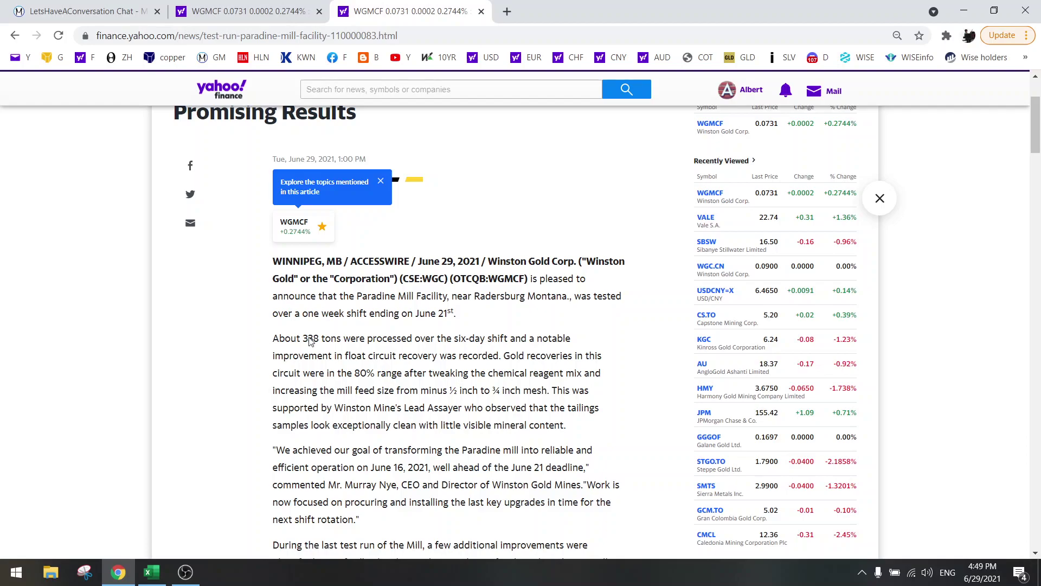
double_click(314, 340)
click(396, 345)
drag(504, 358, 572, 359)
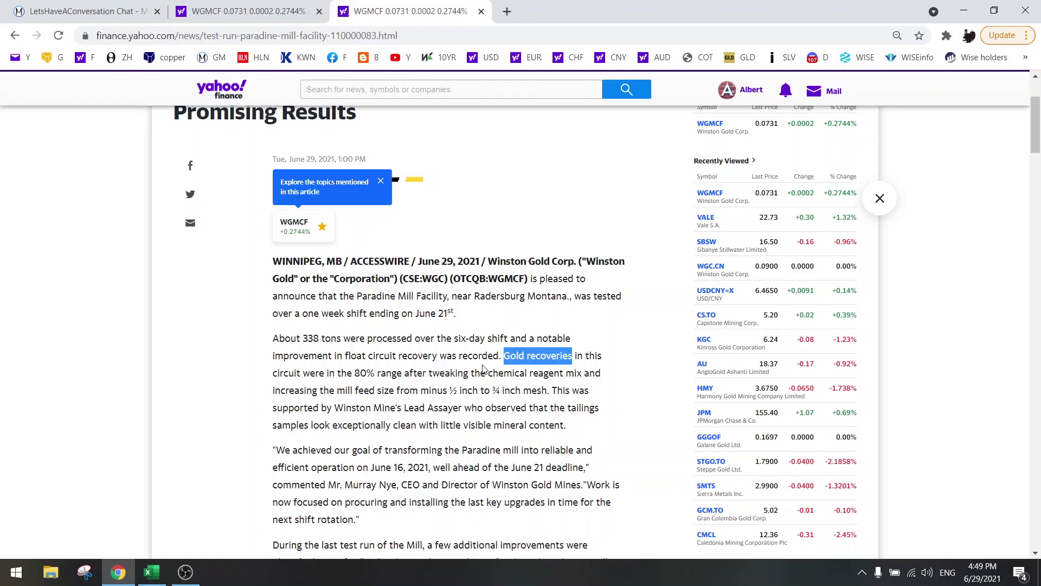
drag(356, 374, 376, 374)
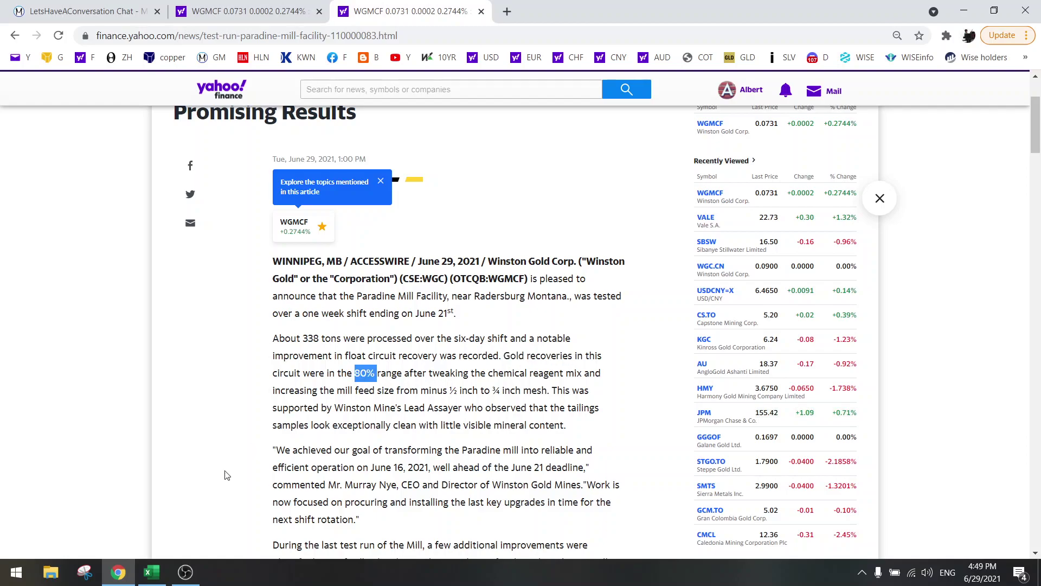
click(153, 574)
scroll(439, 398, down, 14)
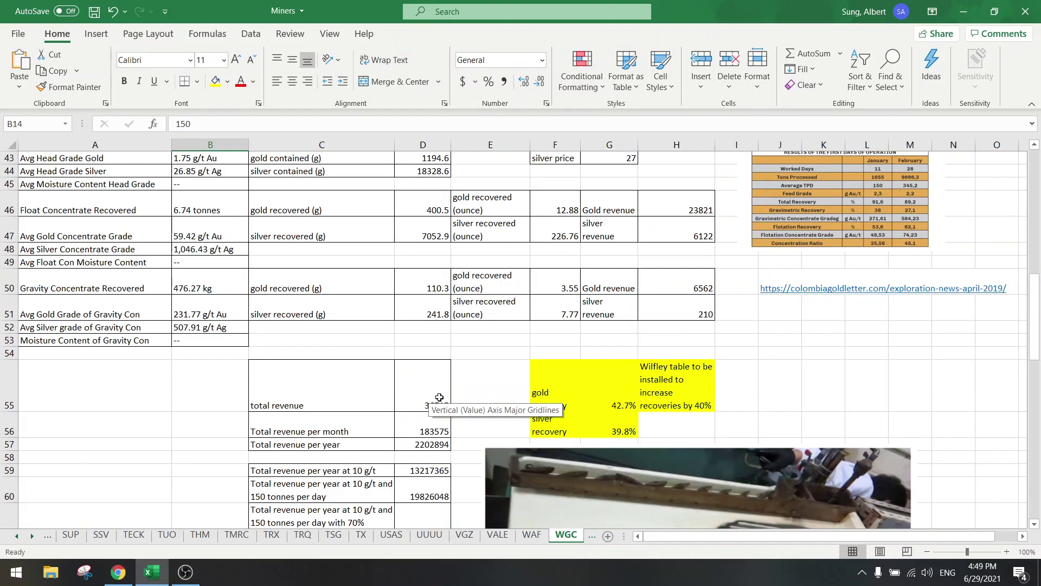
scroll(439, 397, down, 2)
scroll(440, 398, up, 7)
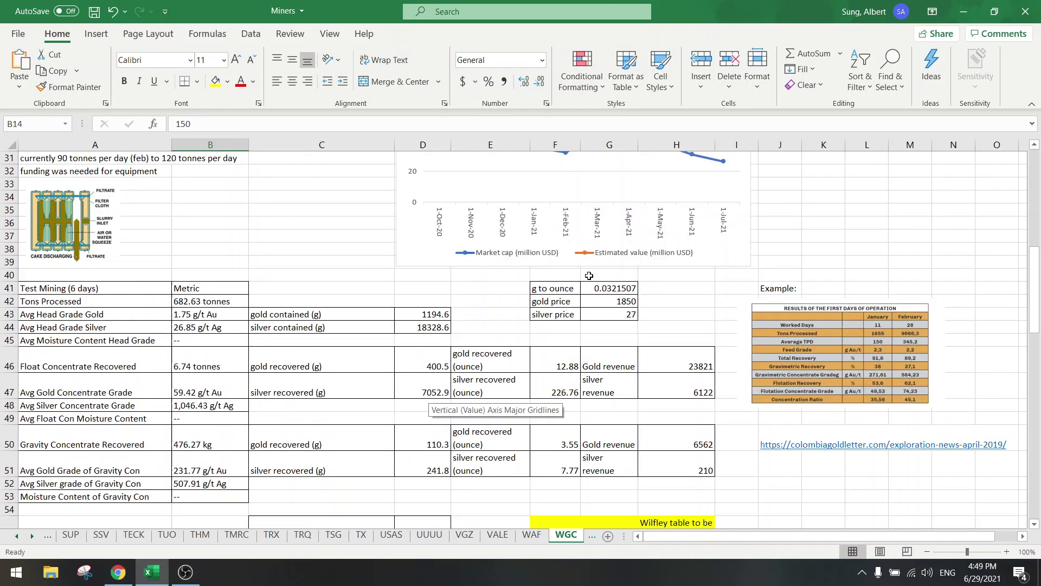
drag(94, 288, 686, 499)
click(384, 60)
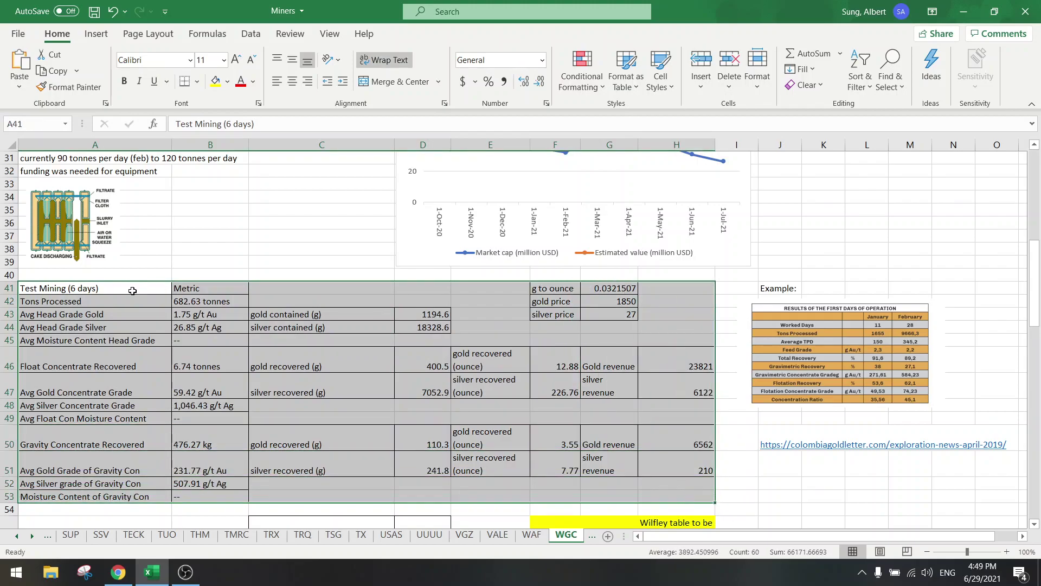
scroll(639, 436, down, 2)
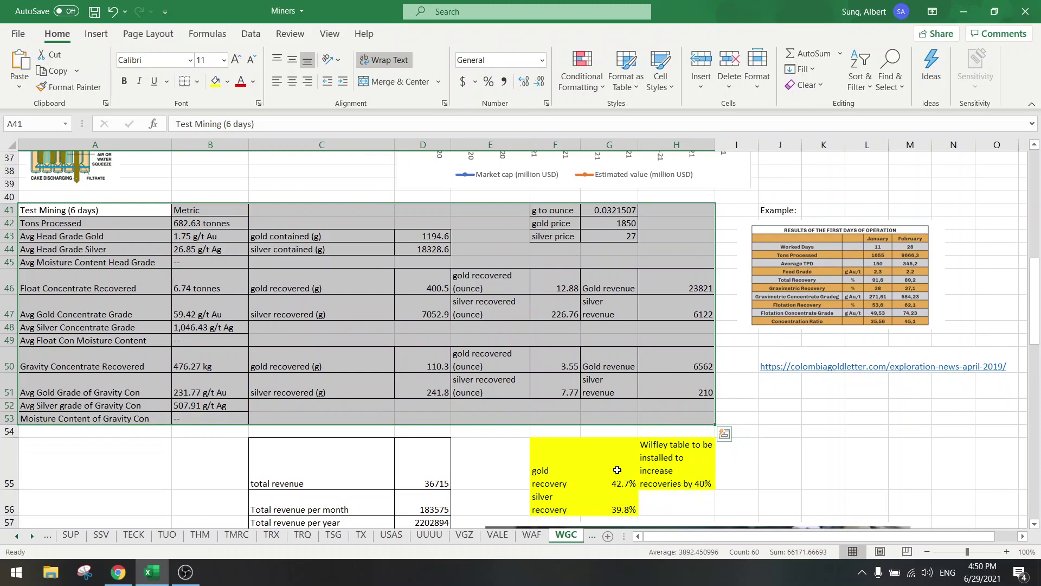
drag(617, 470, 617, 508)
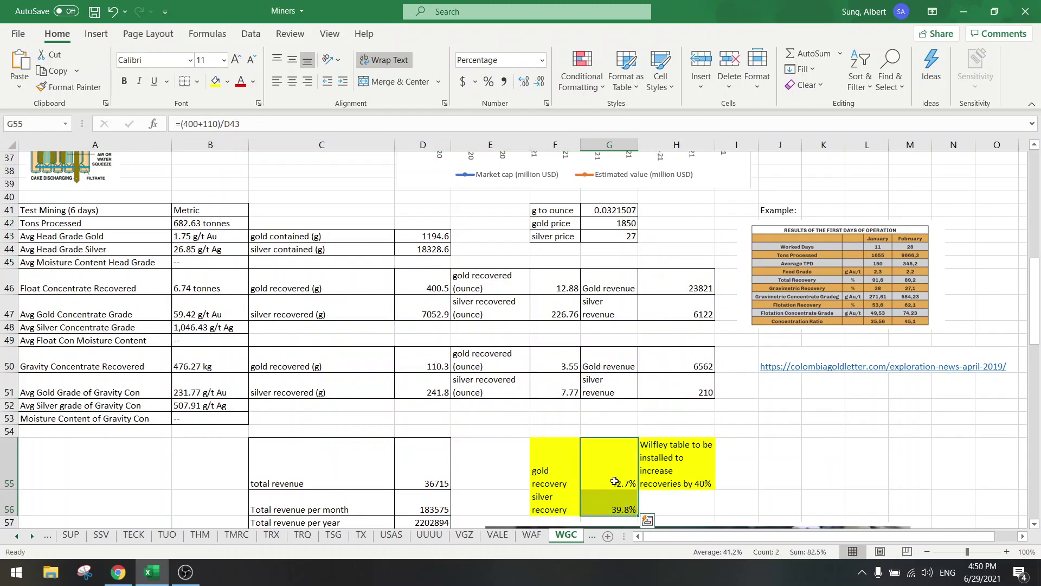
click(703, 467)
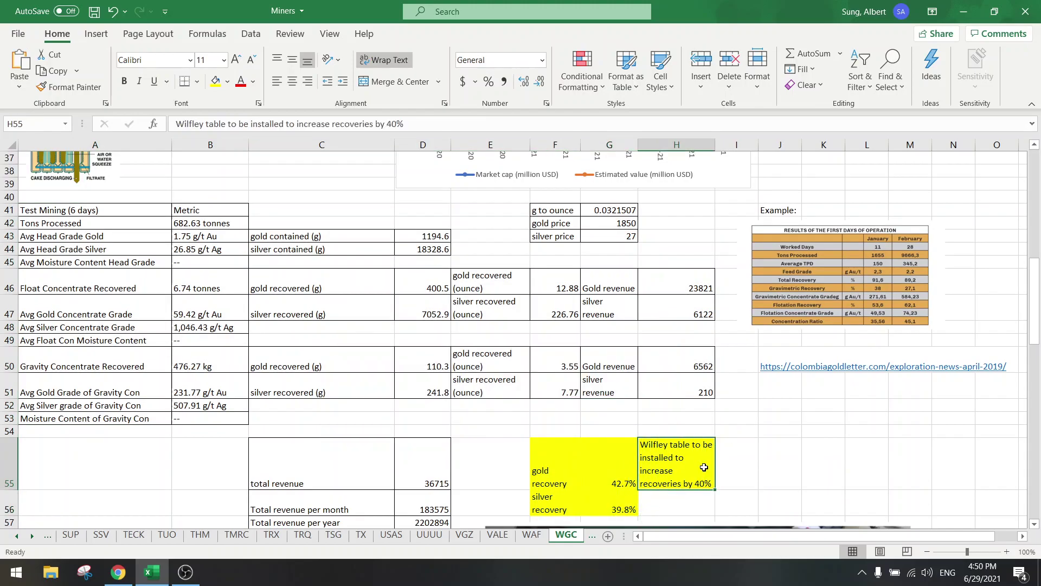
click(721, 458)
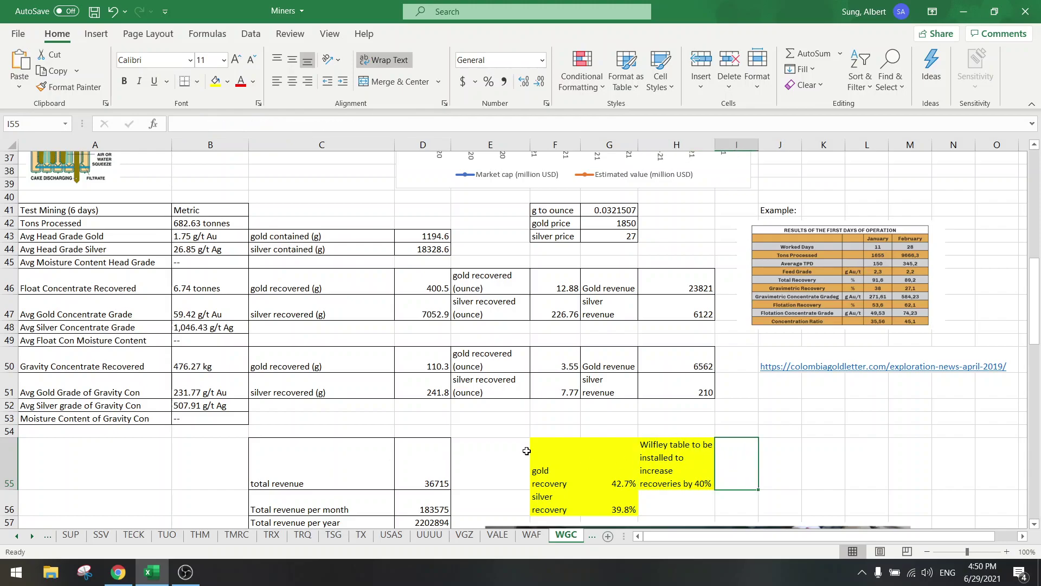
click(659, 456)
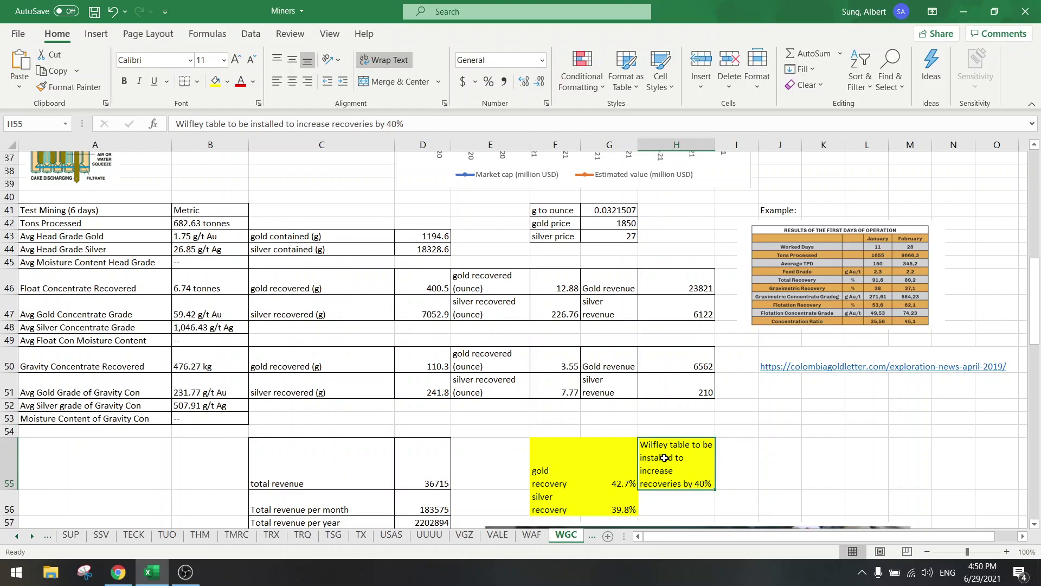
click(553, 459)
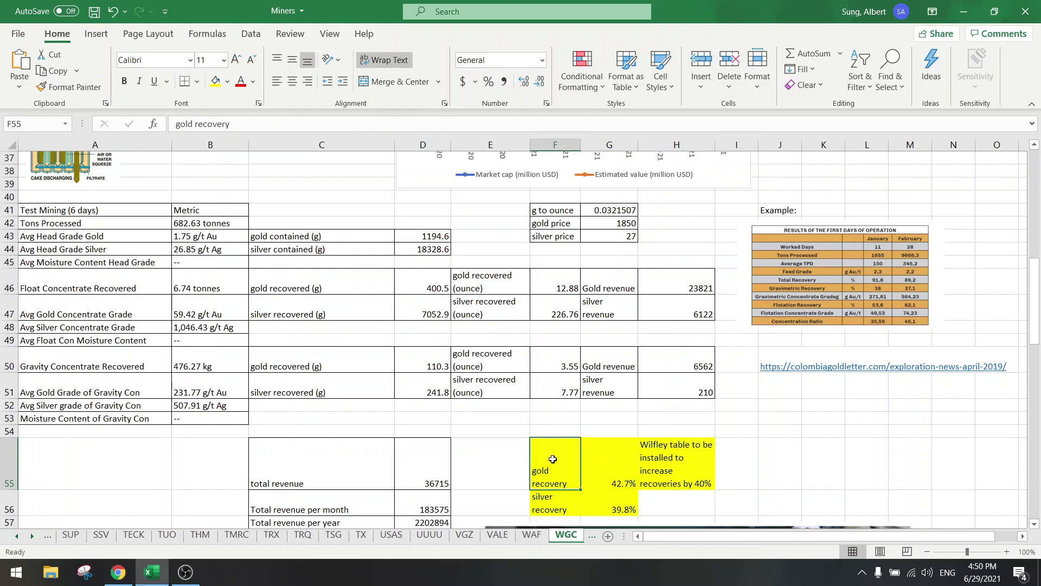
click(615, 456)
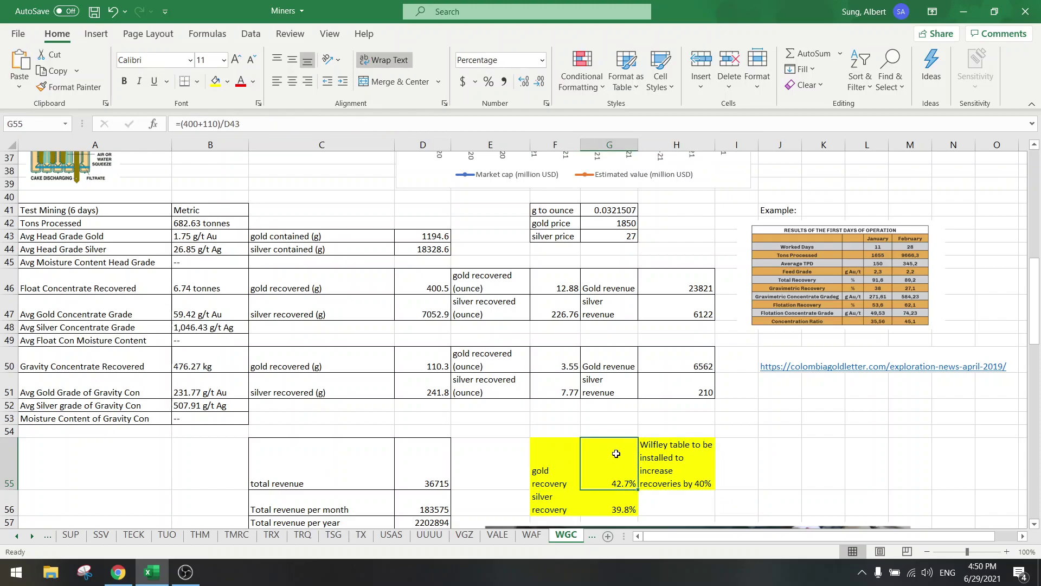
scroll(616, 454, down, 6)
scroll(616, 455, down, 4)
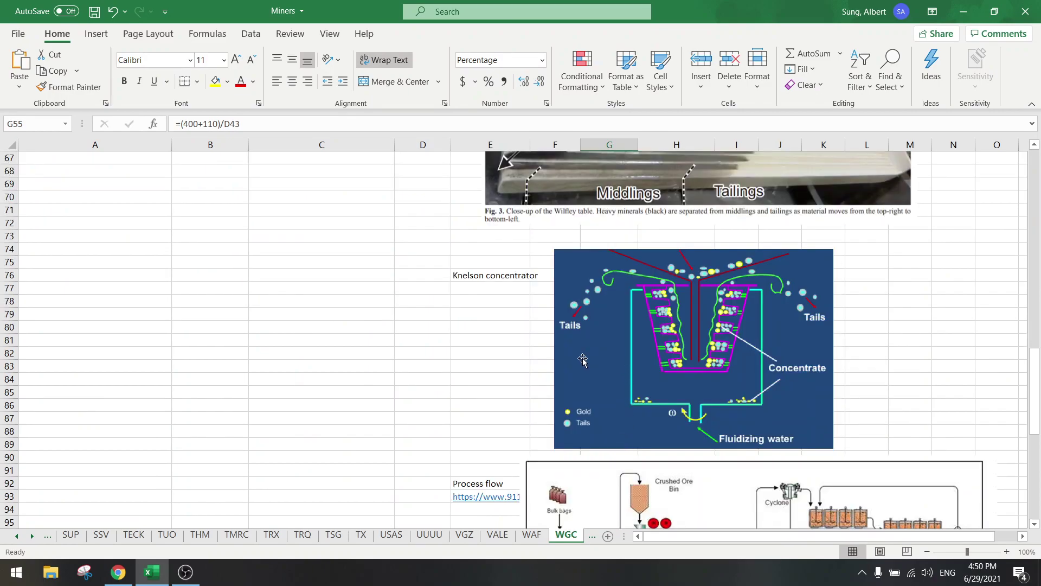
scroll(490, 390, up, 5)
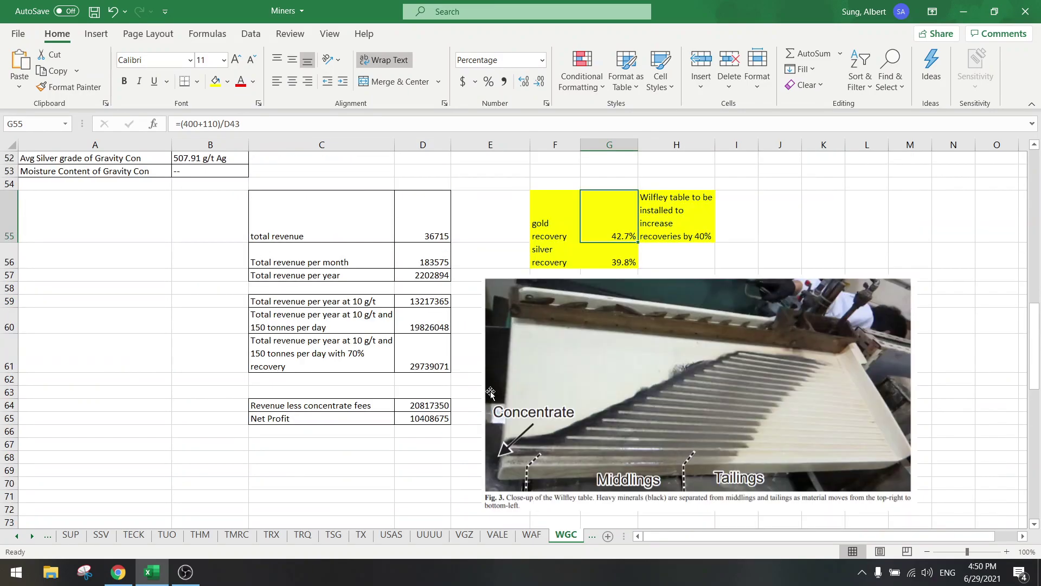
scroll(490, 393, up, 3)
click(544, 380)
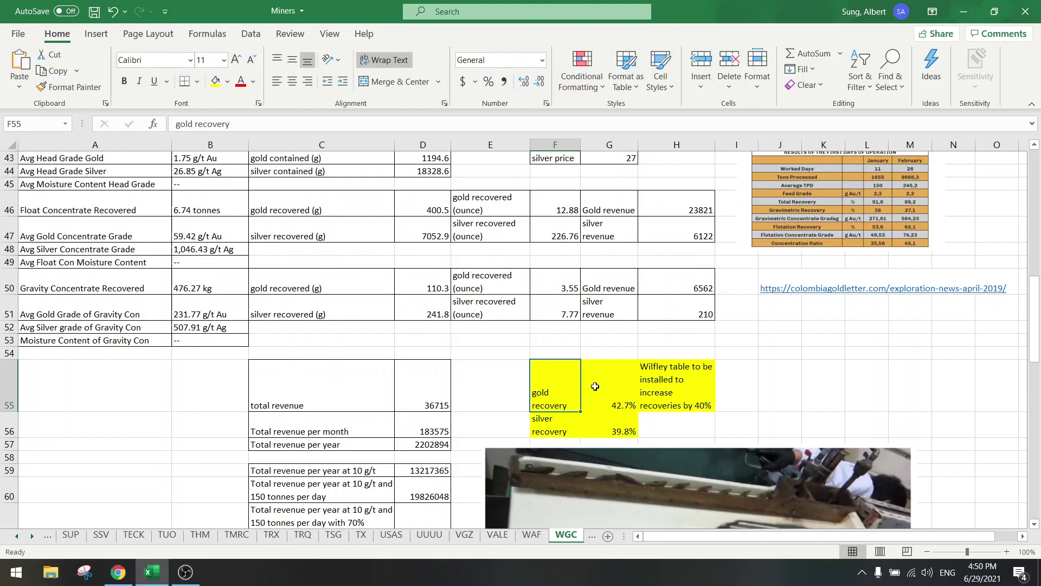
scroll(387, 418, up, 14)
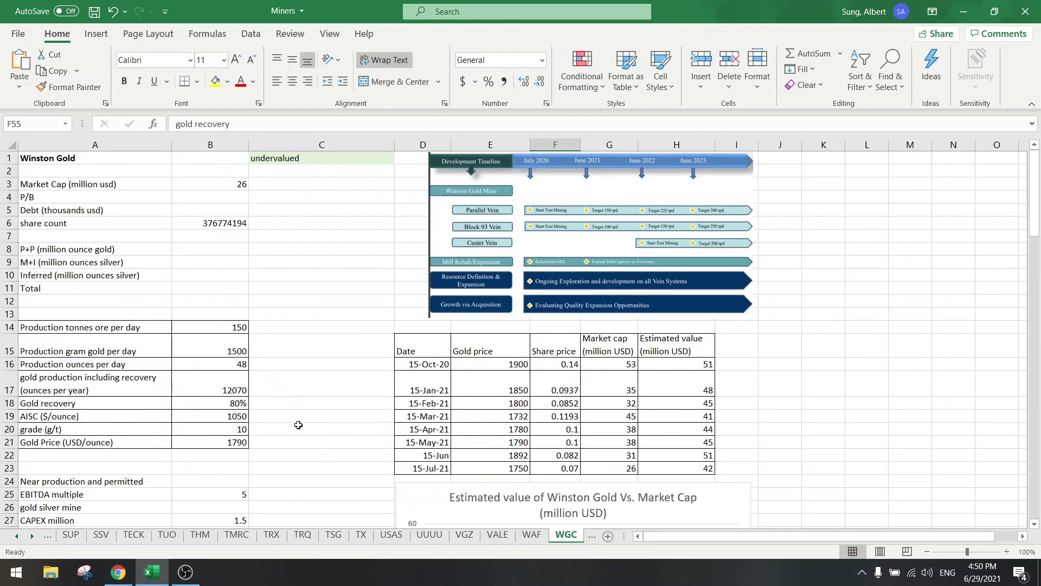
click(240, 404)
click(118, 572)
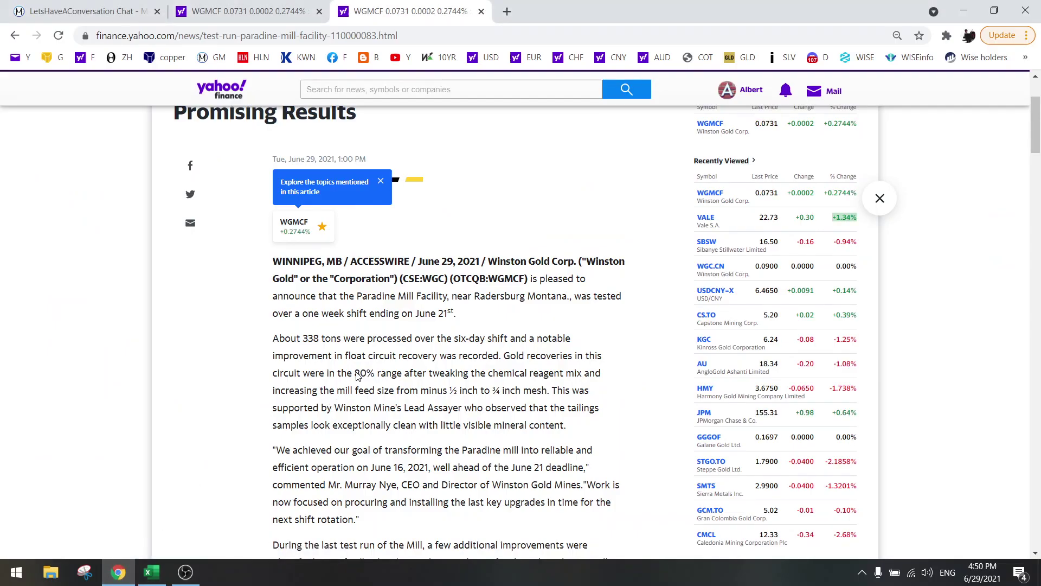
drag(355, 373, 375, 376)
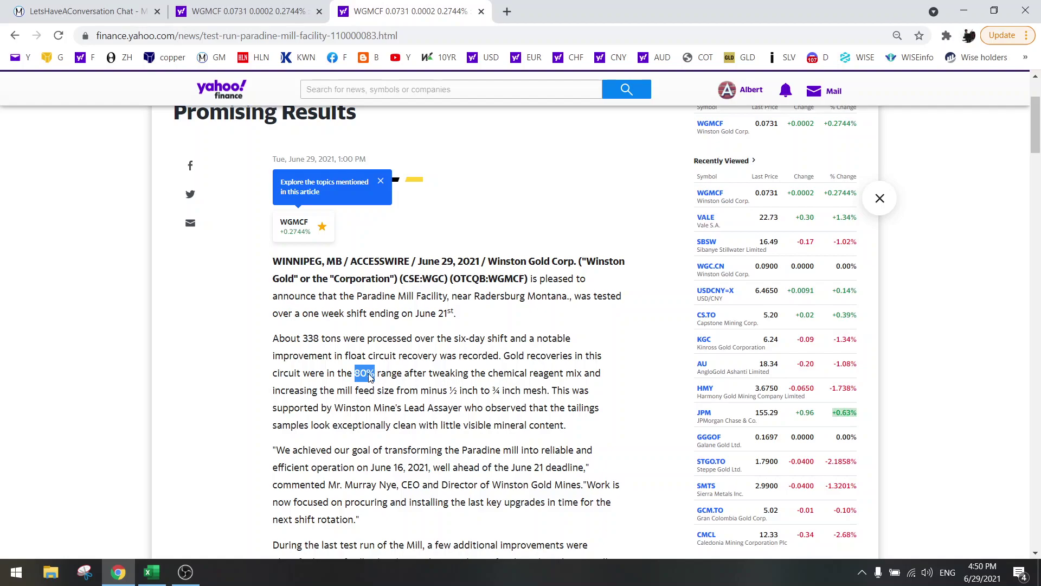
click(371, 377)
drag(352, 375, 373, 378)
click(512, 379)
drag(428, 376, 566, 377)
click(547, 380)
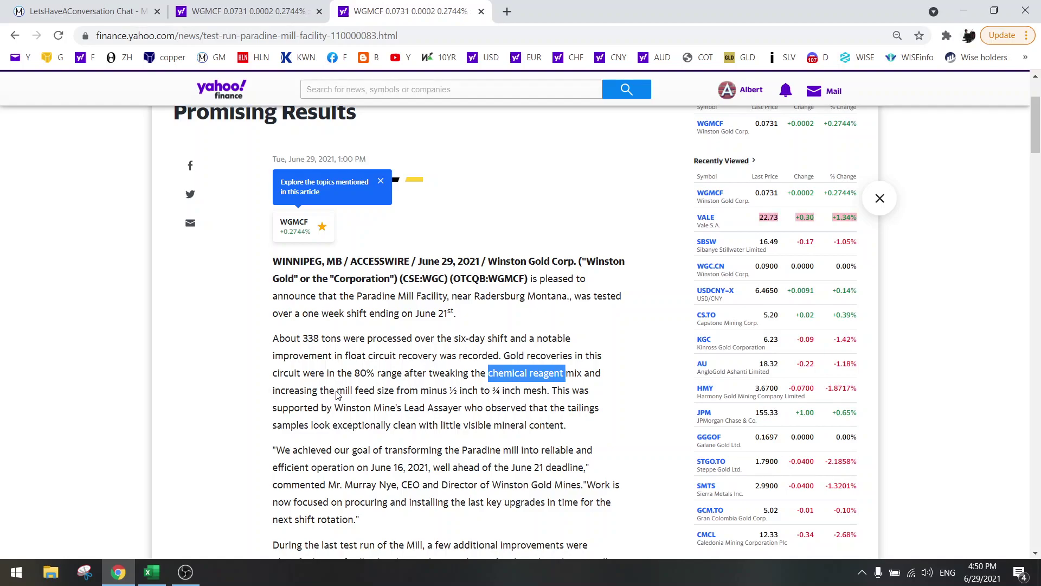
drag(337, 392, 421, 393)
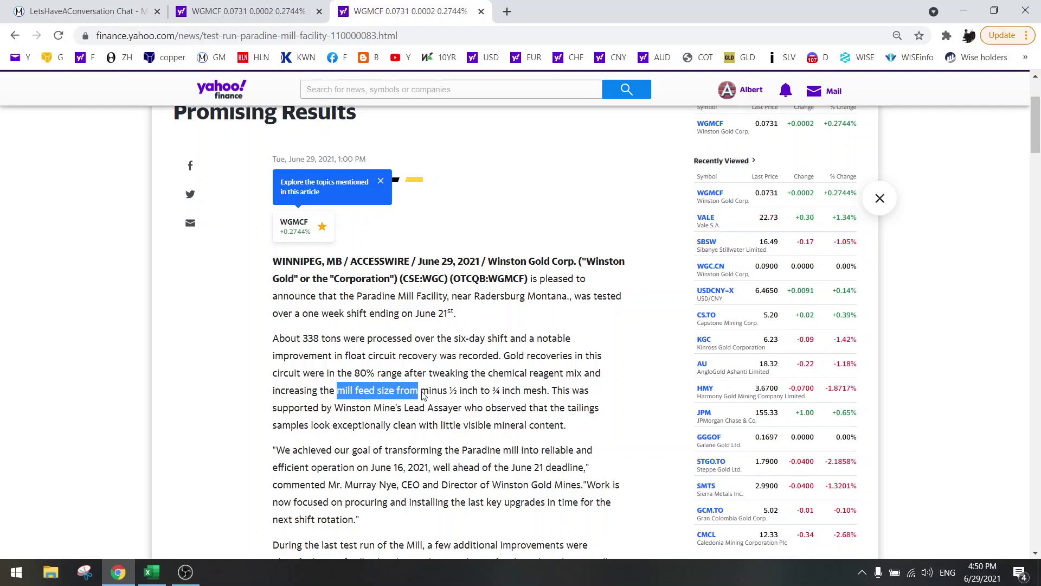
click(383, 428)
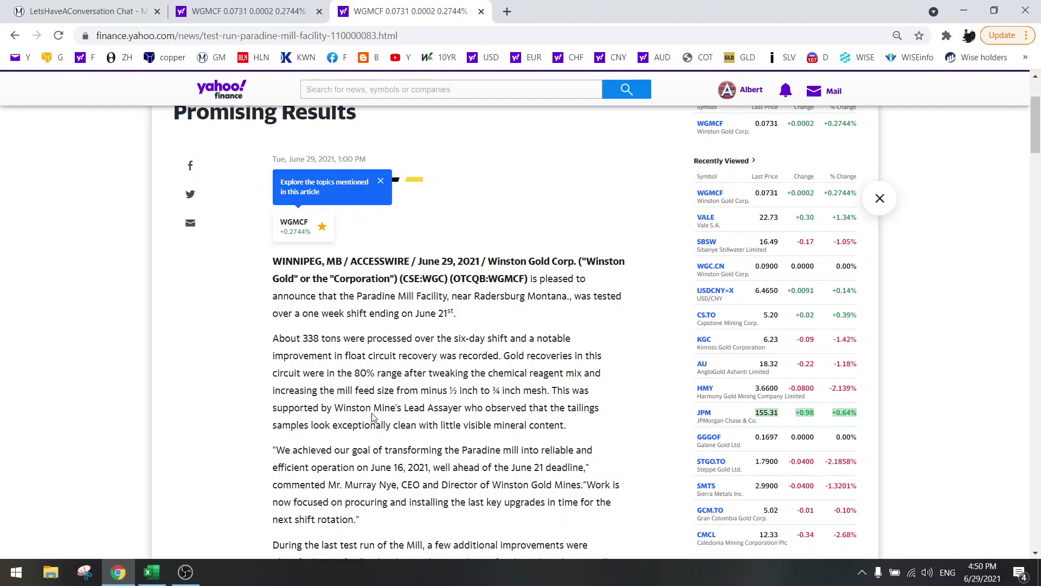
scroll(358, 426, down, 2)
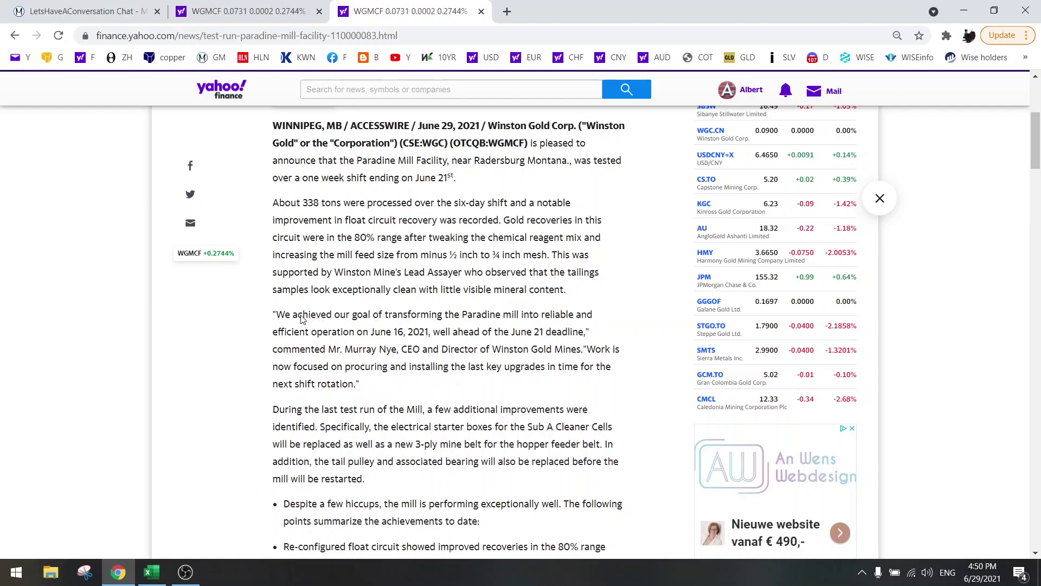
drag(293, 318, 363, 320)
scroll(371, 369, down, 1)
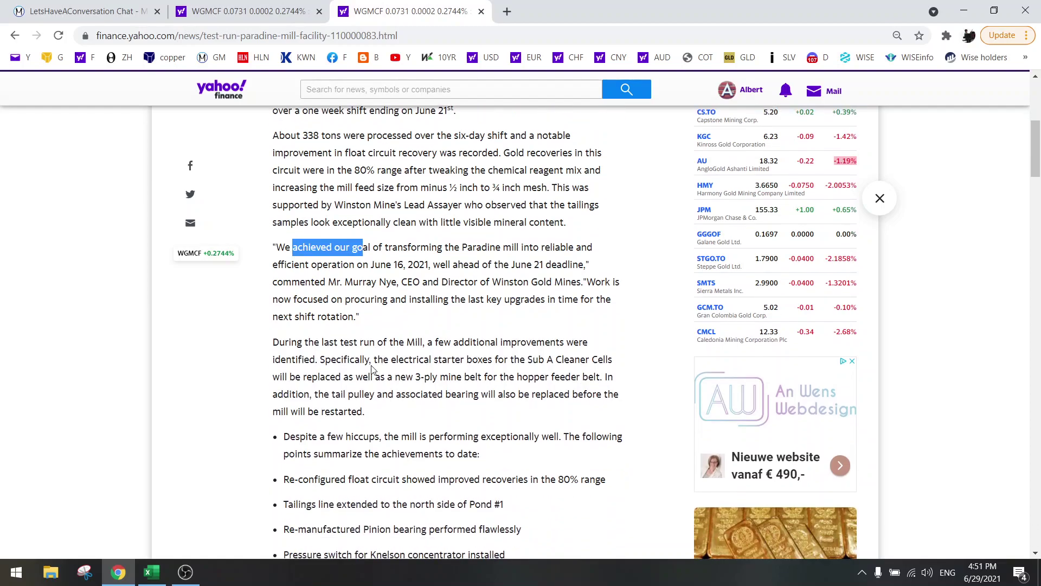
scroll(374, 360, down, 1)
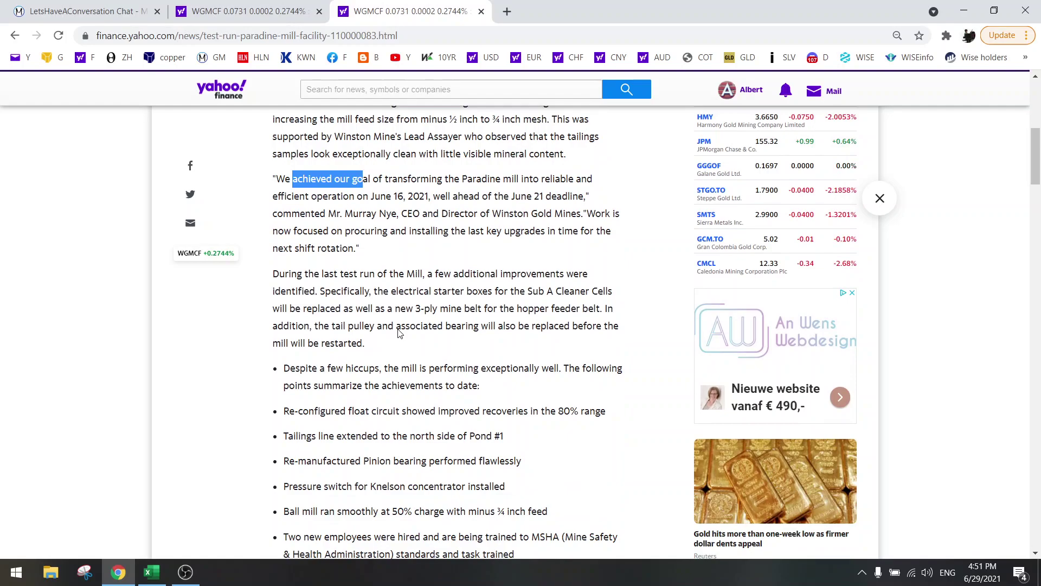
scroll(396, 339, down, 1)
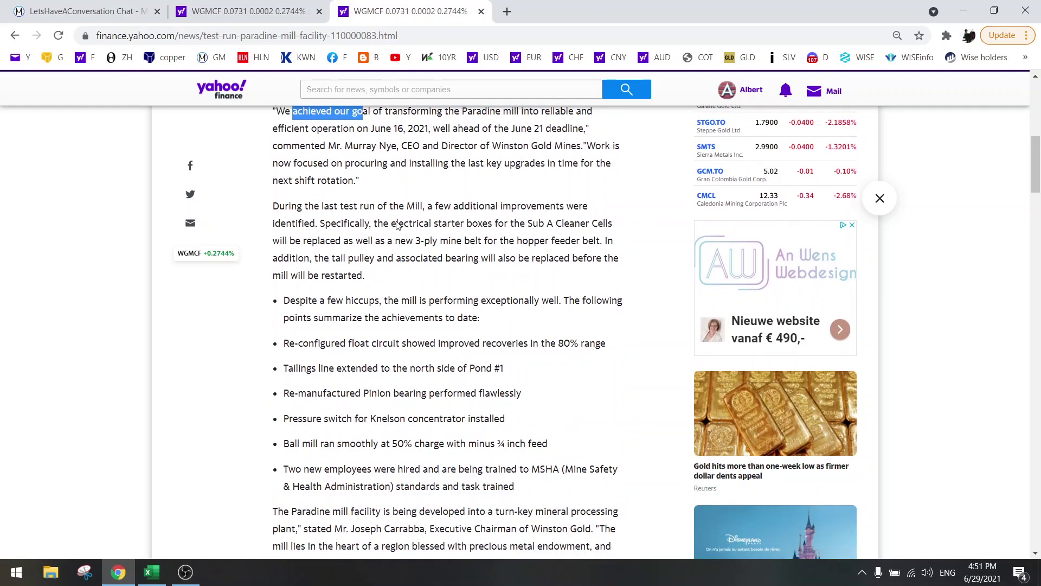
drag(395, 221, 495, 226)
drag(305, 242, 443, 247)
click(423, 263)
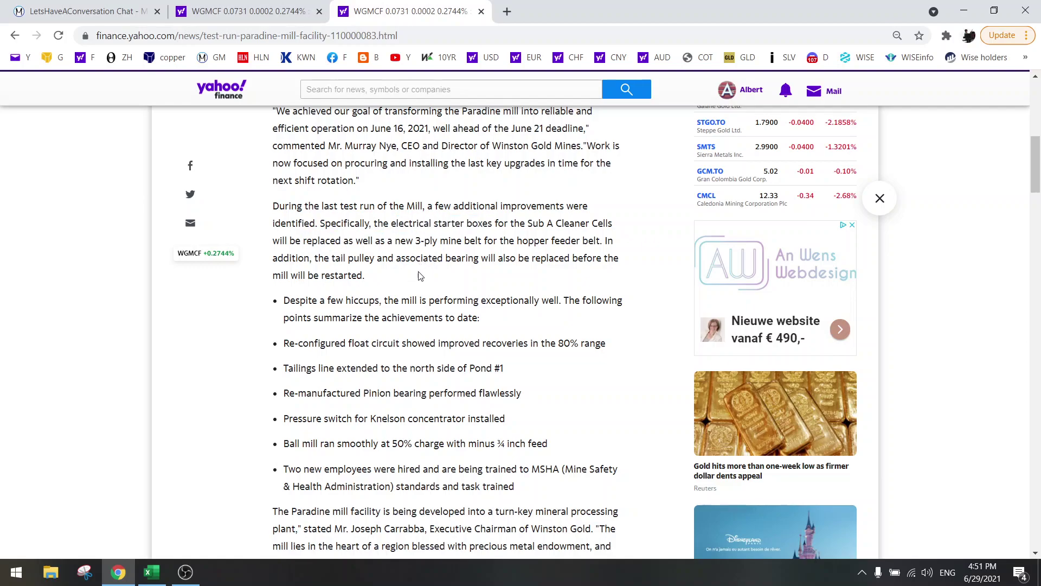
scroll(365, 276, down, 1)
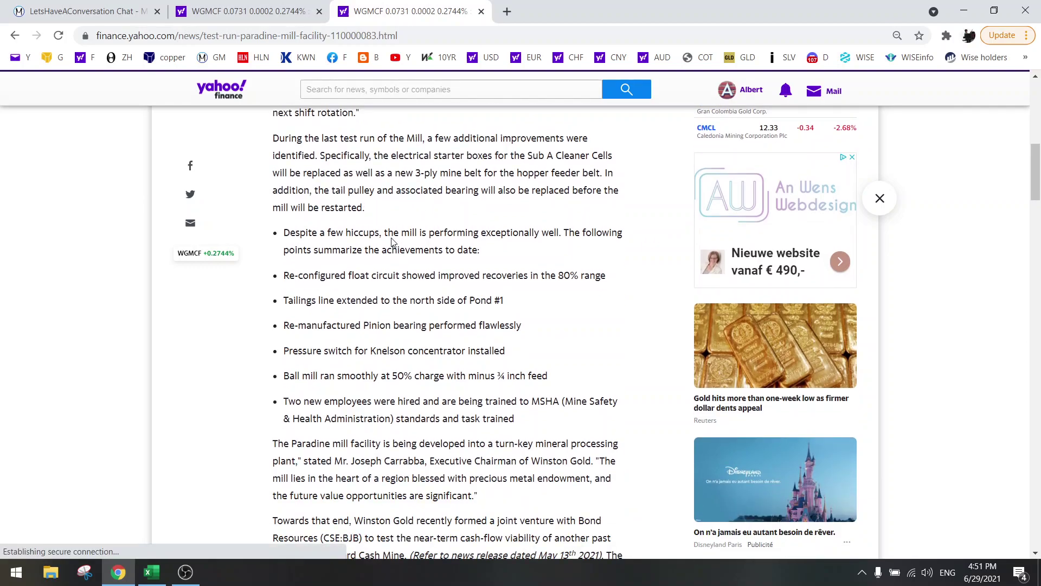
drag(399, 234, 525, 234)
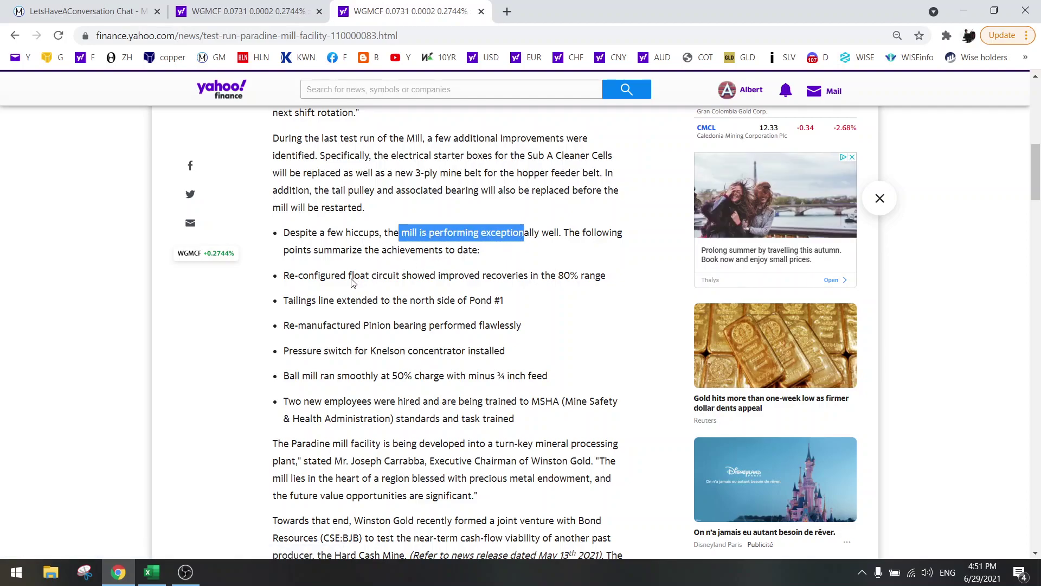
drag(557, 276, 600, 275)
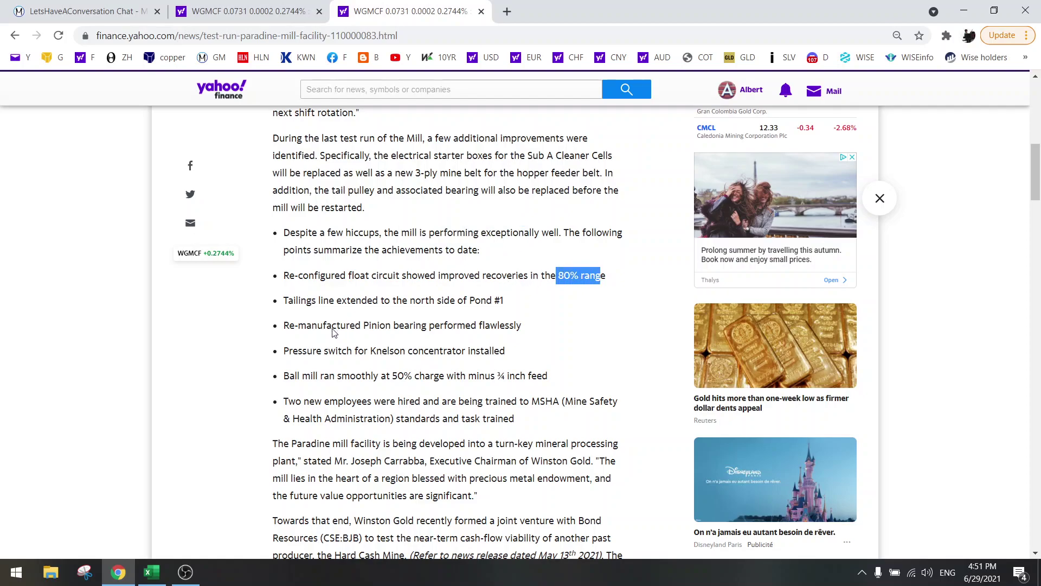
drag(319, 300, 367, 301)
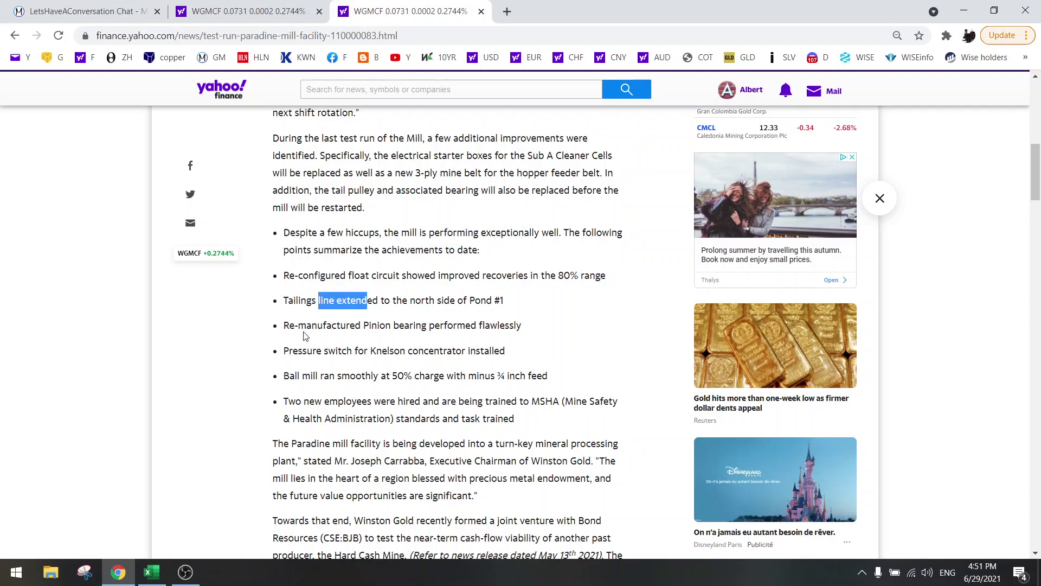
drag(312, 330, 525, 328)
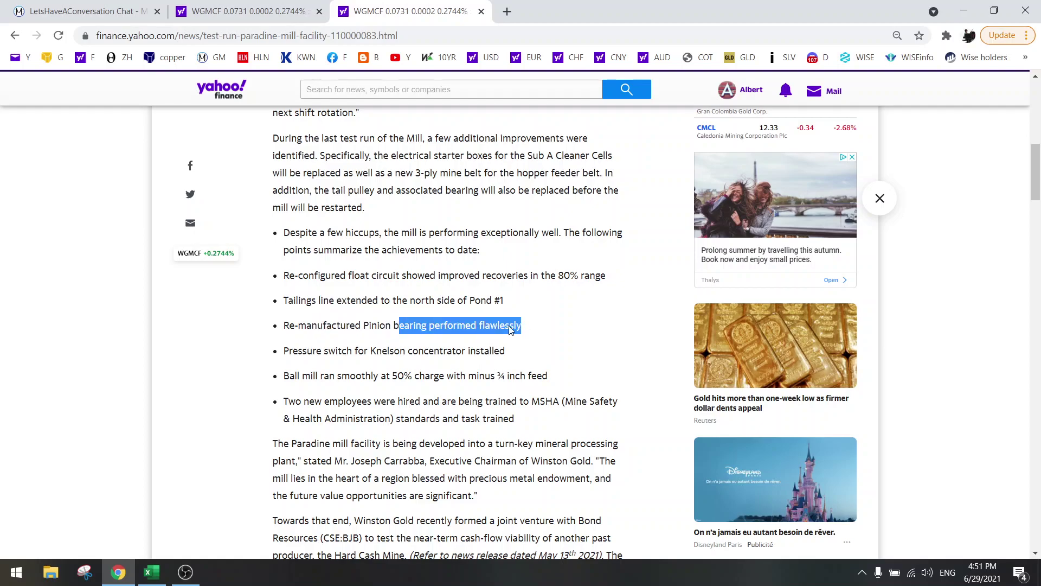
click(490, 329)
double_click(520, 328)
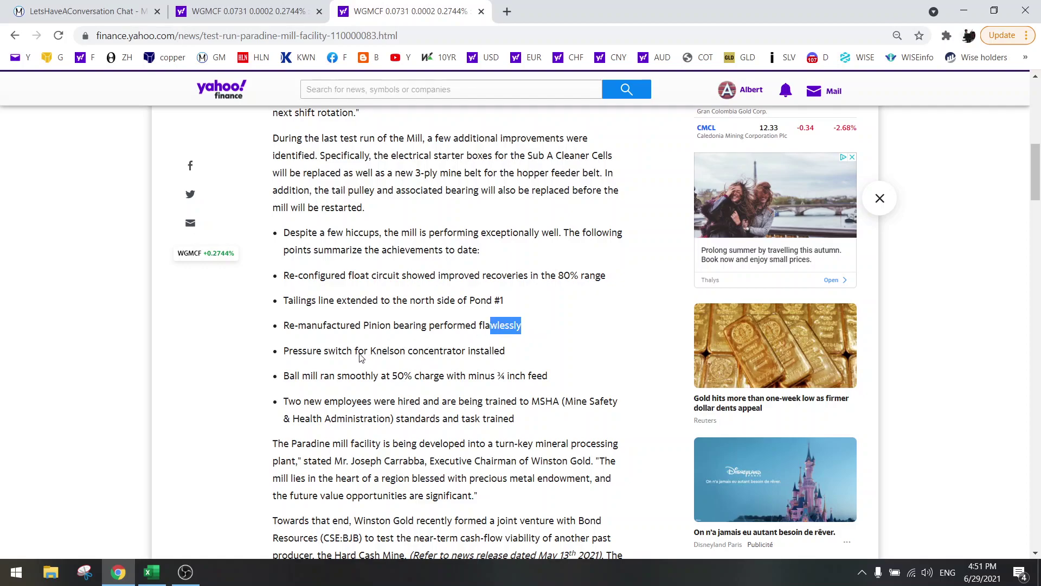
click(345, 360)
drag(298, 356, 464, 355)
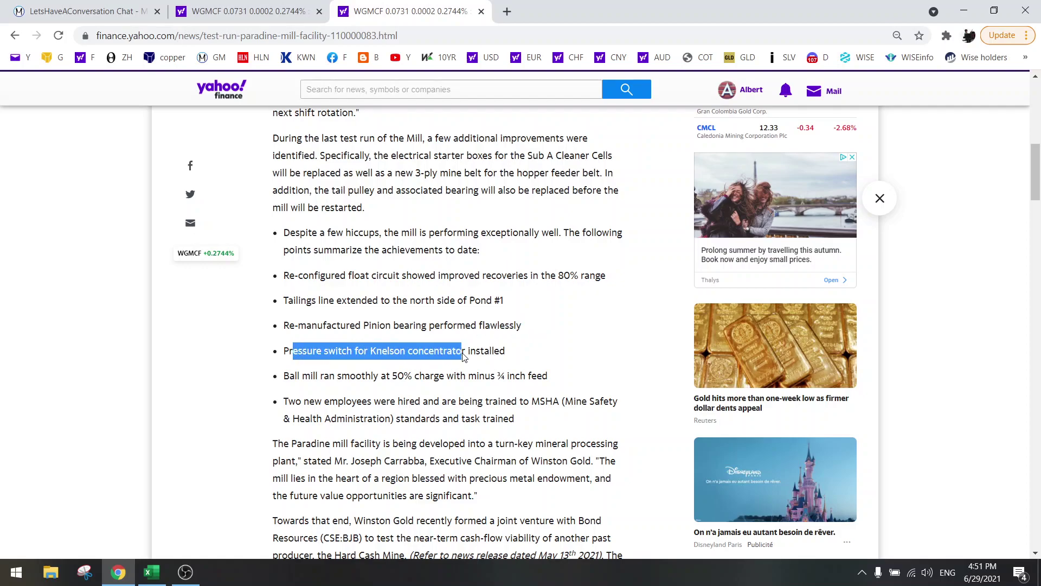
scroll(329, 347, down, 1)
click(310, 308)
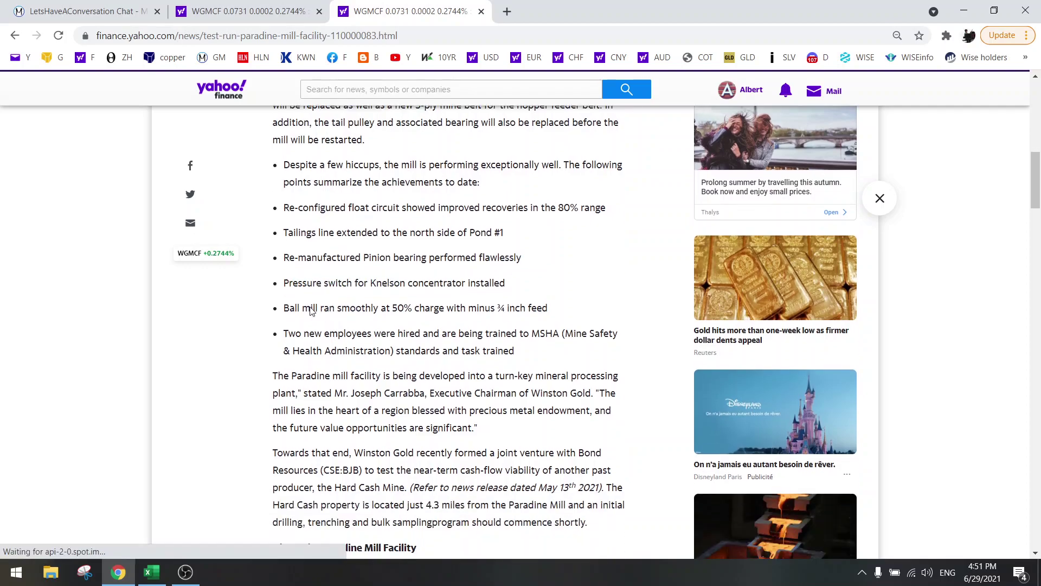
drag(392, 311, 447, 315)
click(402, 313)
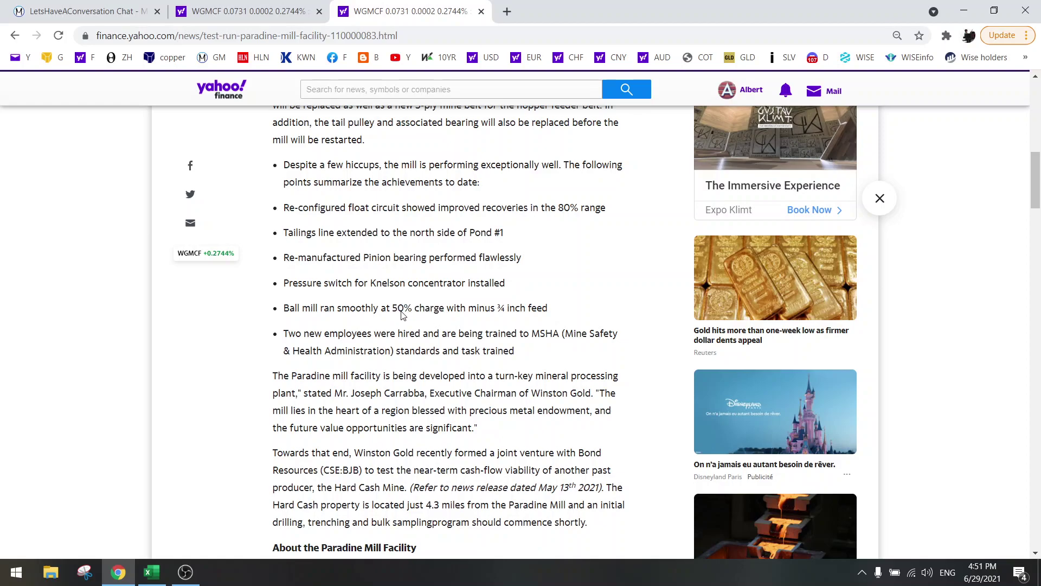
scroll(311, 314, down, 1)
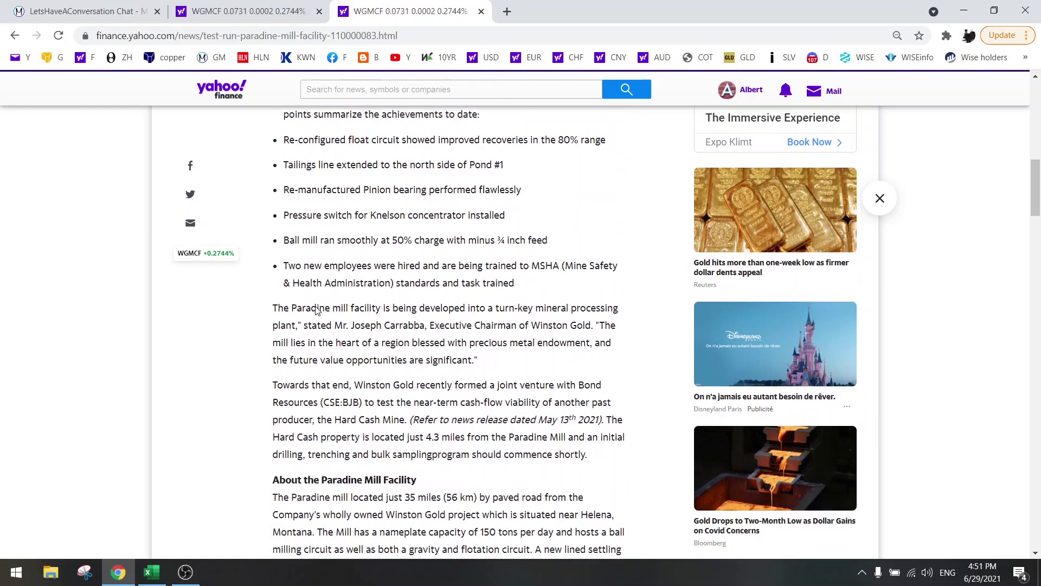
drag(286, 266, 332, 269)
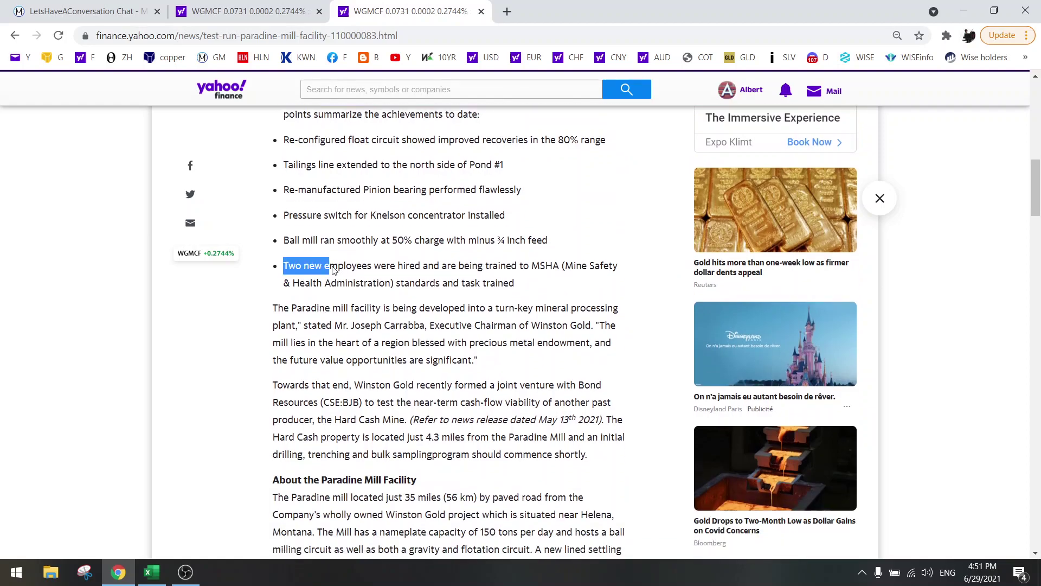
click(404, 268)
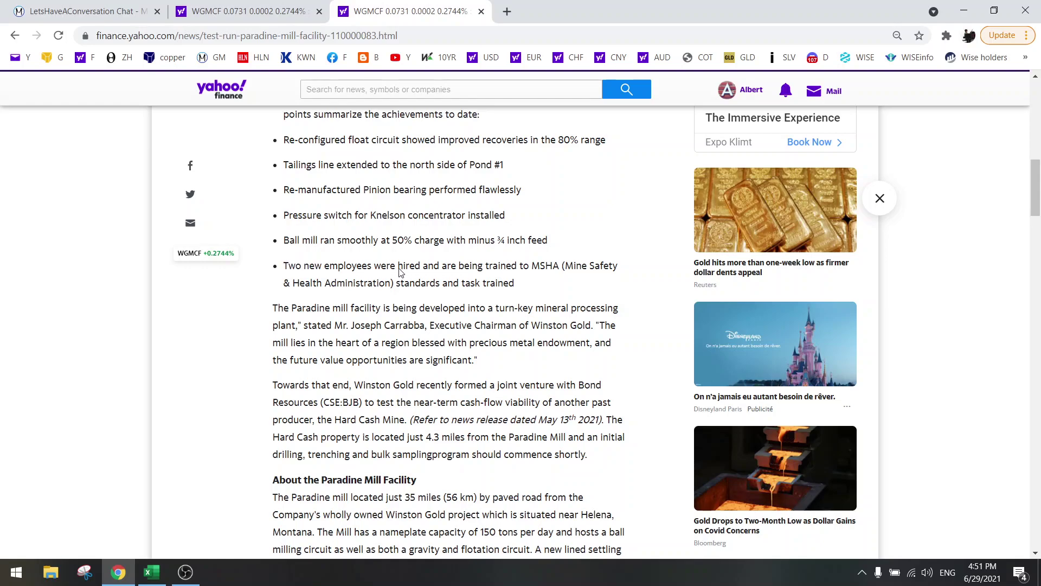
drag(399, 268, 425, 268)
click(424, 270)
scroll(381, 346, down, 1)
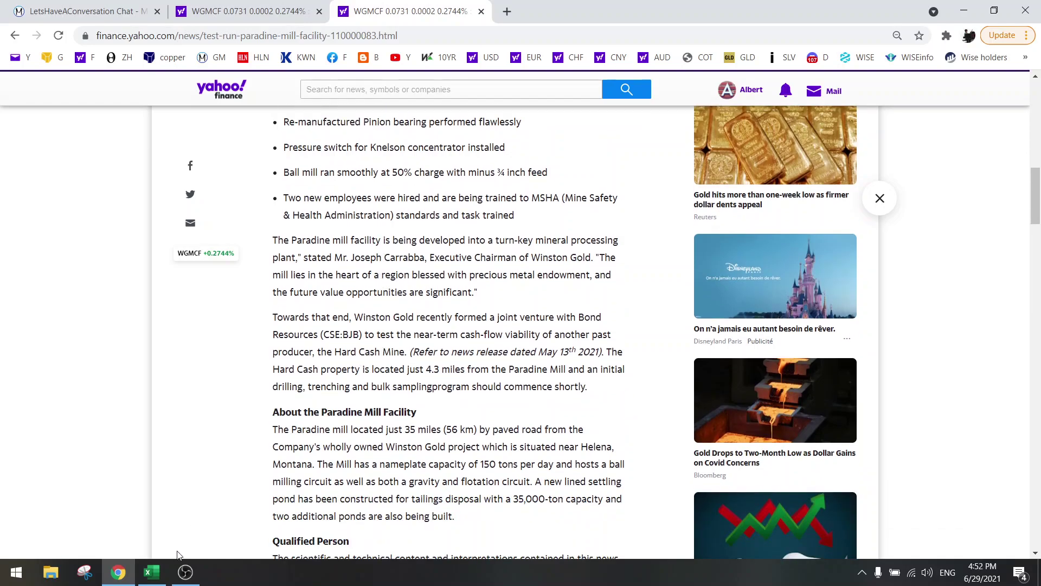
Return to the WGC sheet and check the 80% gold recovery and production tonnes per day values
click(152, 572)
click(320, 364)
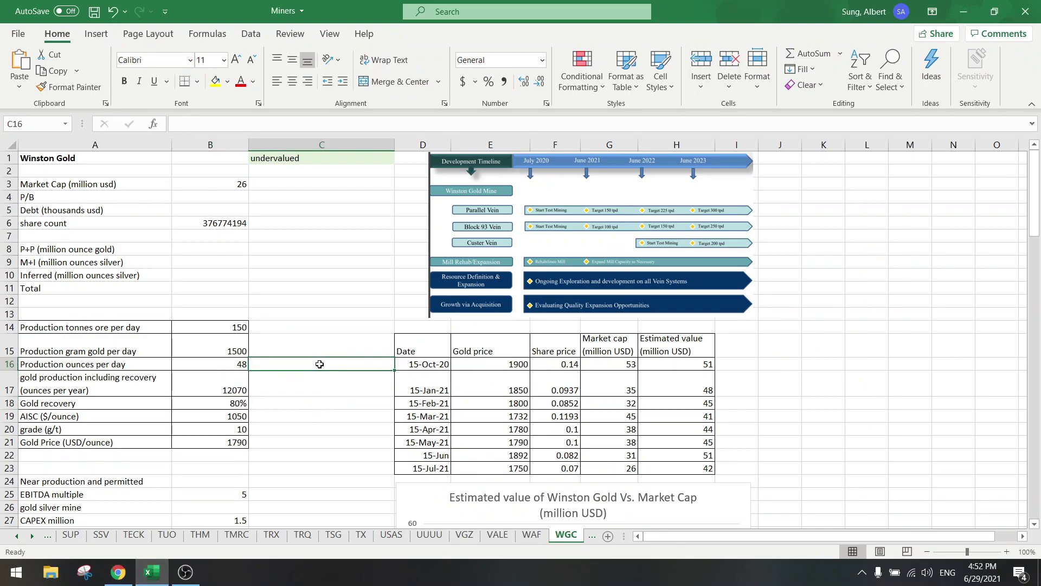
click(230, 406)
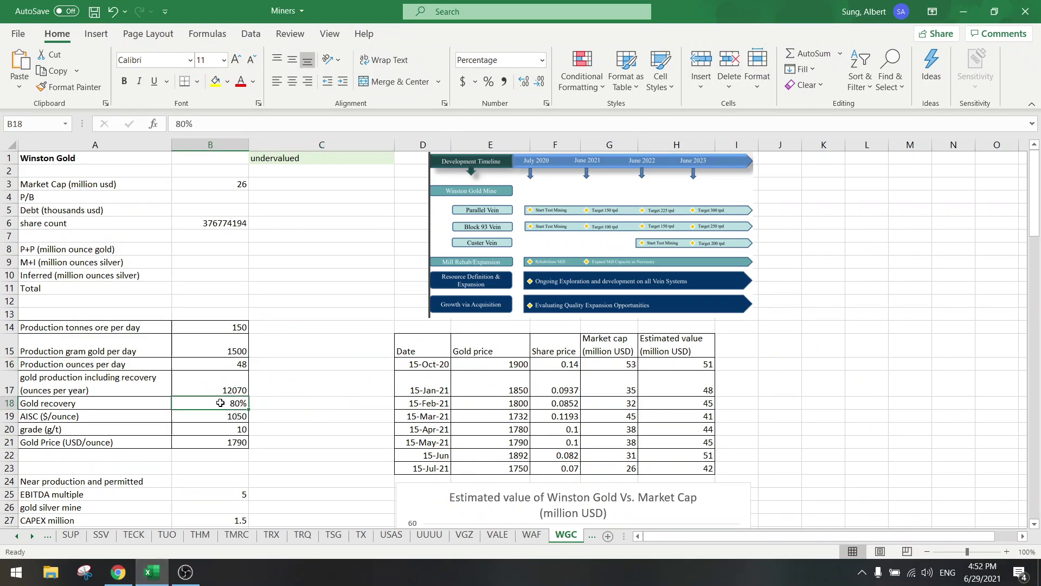
click(221, 330)
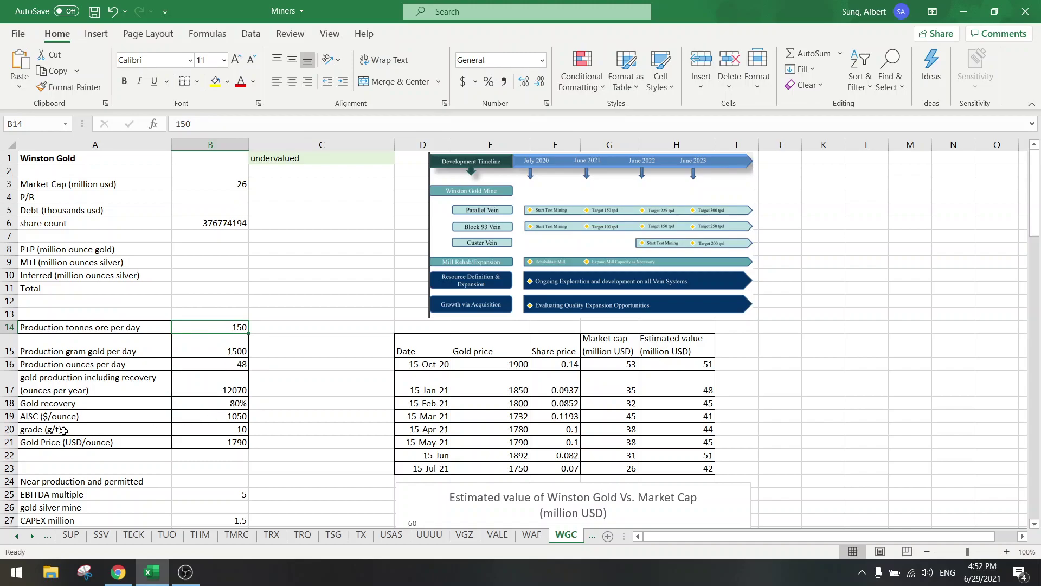
Check the grade of 10 g/t, AISC of 1050, and the 15-Jul-21 gold price and market cap
drag(63, 431, 214, 432)
click(209, 434)
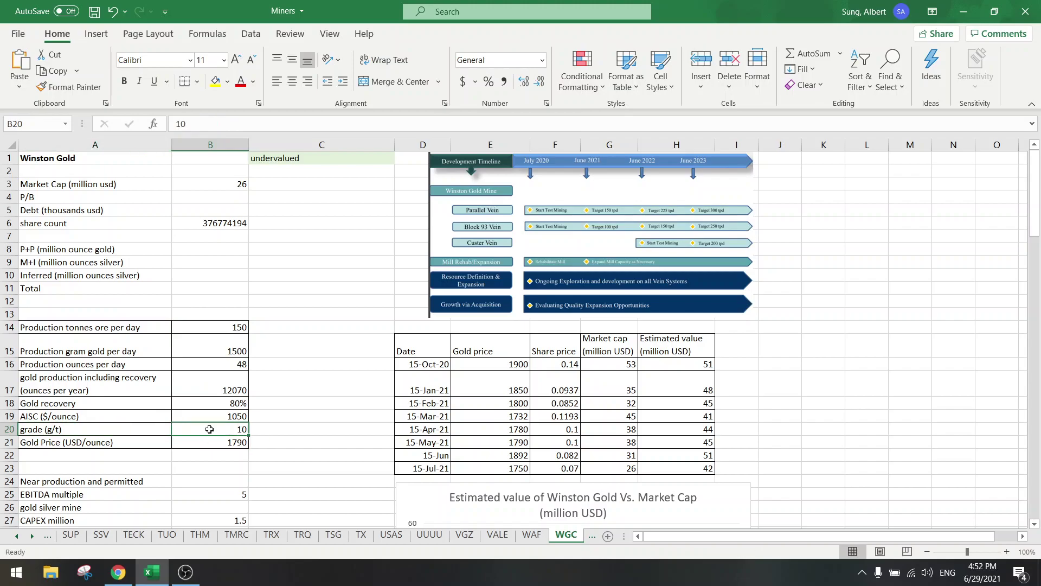
click(226, 414)
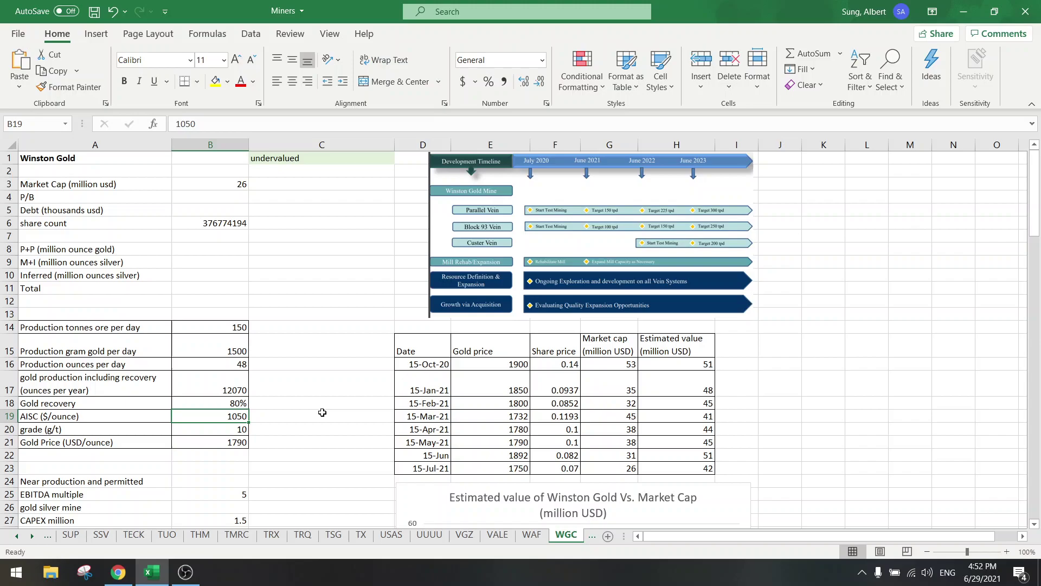
click(487, 468)
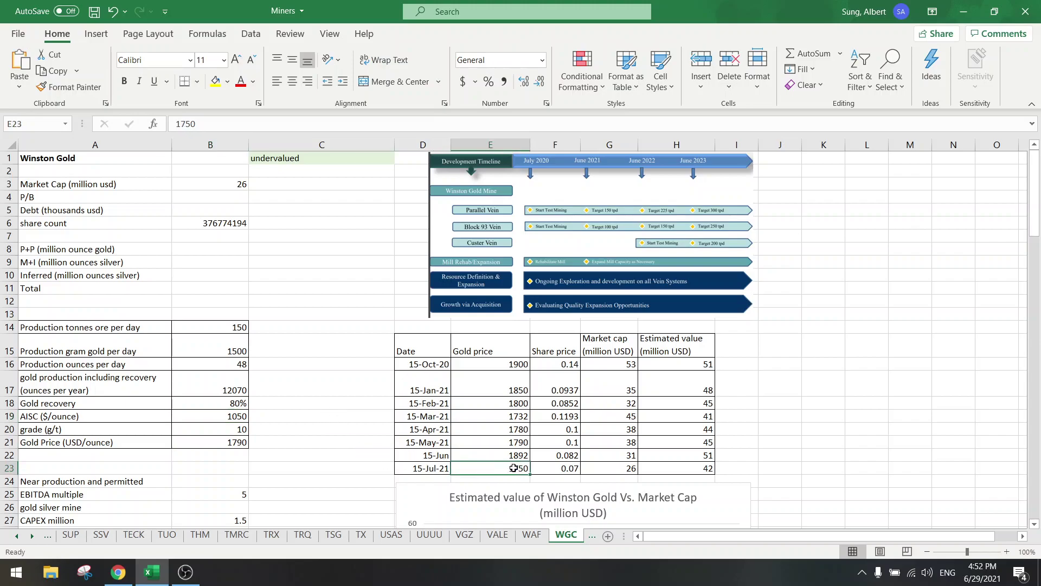
click(628, 468)
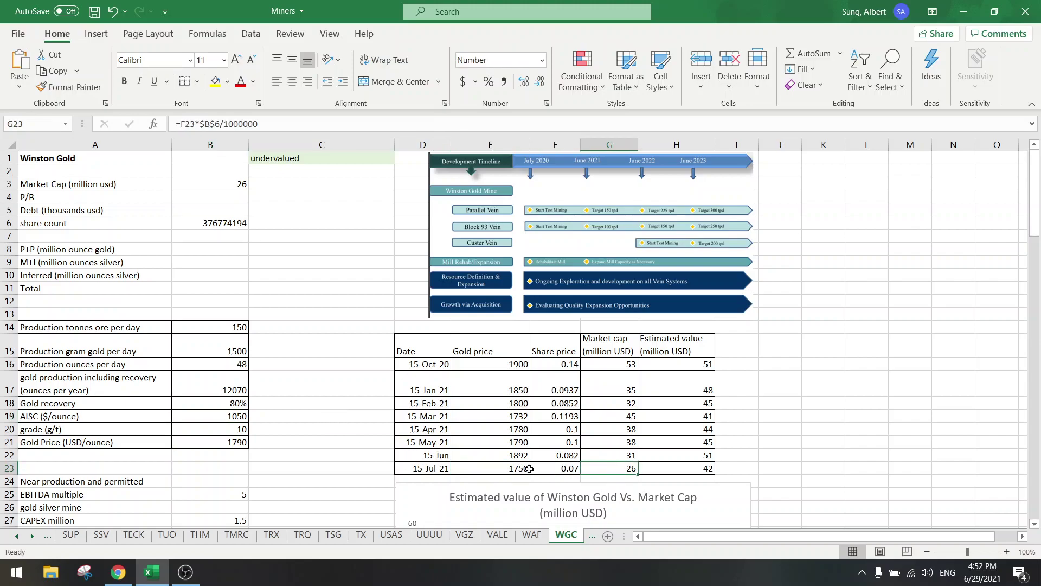
Bring the estimated value vs market cap chart into view and inspect its 15-Jul-21 points
scroll(662, 466, down, 5)
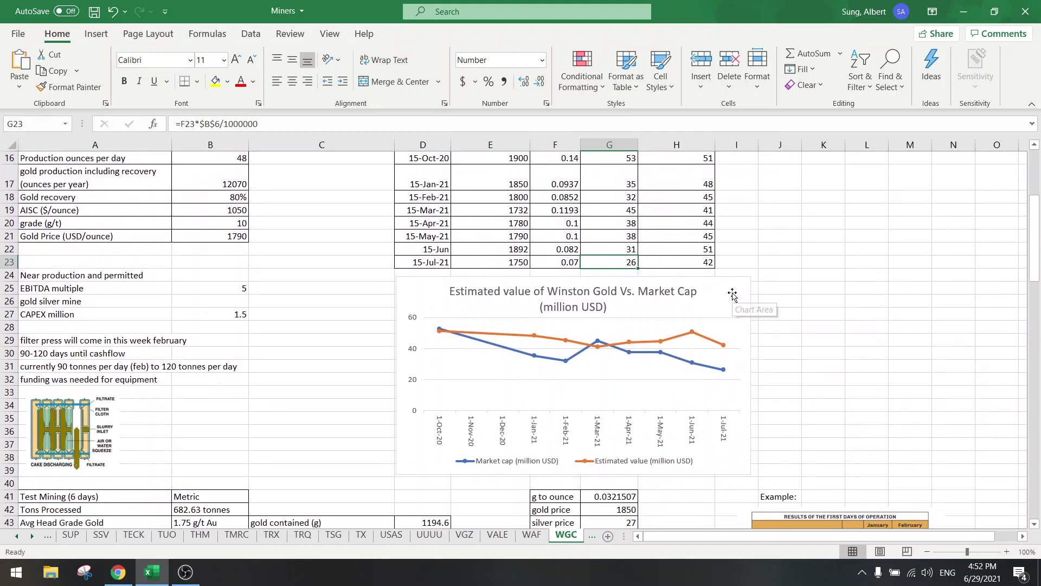
click(733, 310)
mouse_move(723, 371)
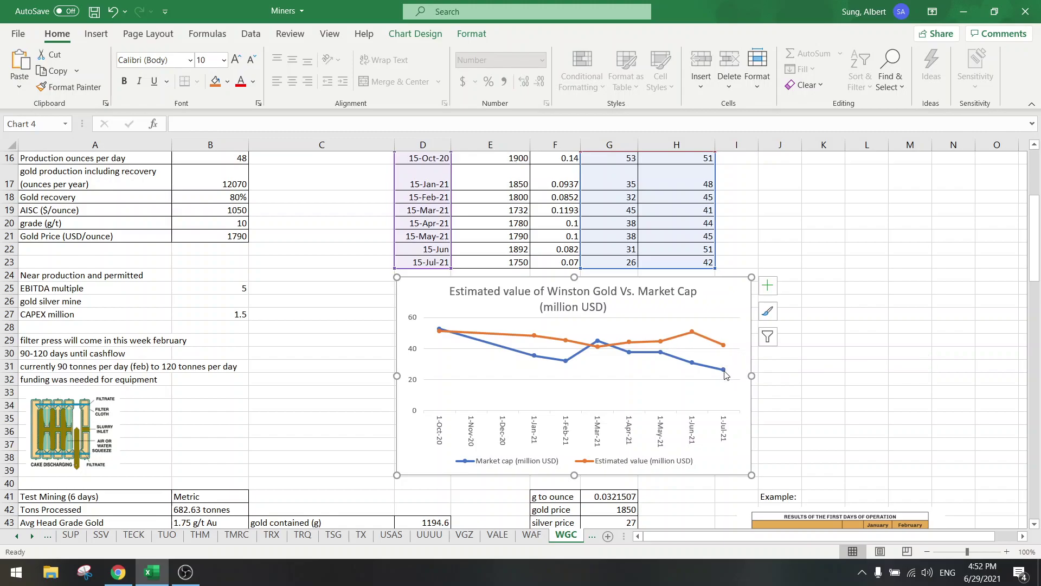
mouse_move(727, 347)
Check the EBITDA multiple value, then select and re-inspect the chart's Estimated value series
click(190, 288)
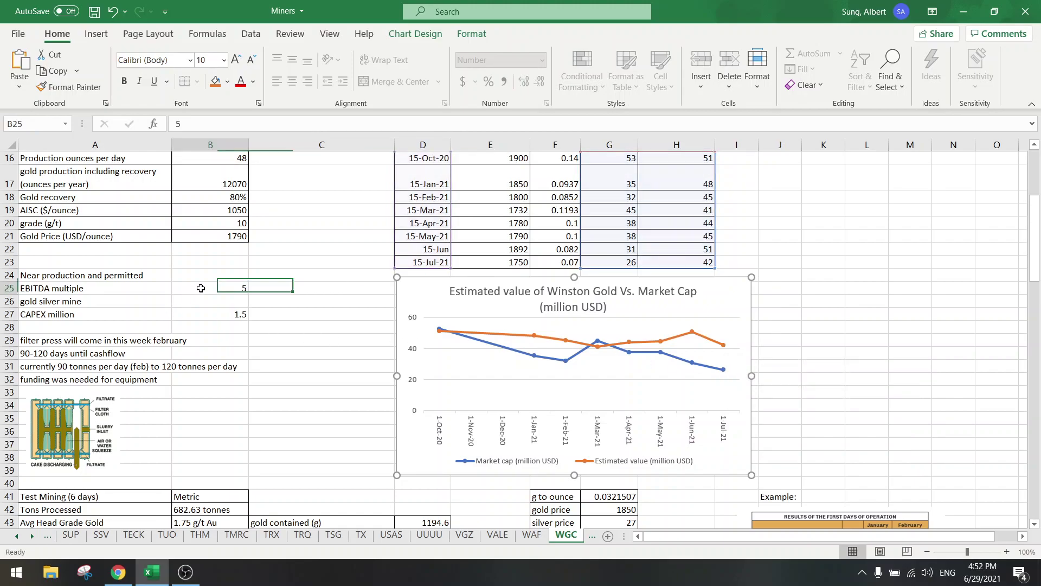
drag(81, 288, 217, 288)
click(220, 289)
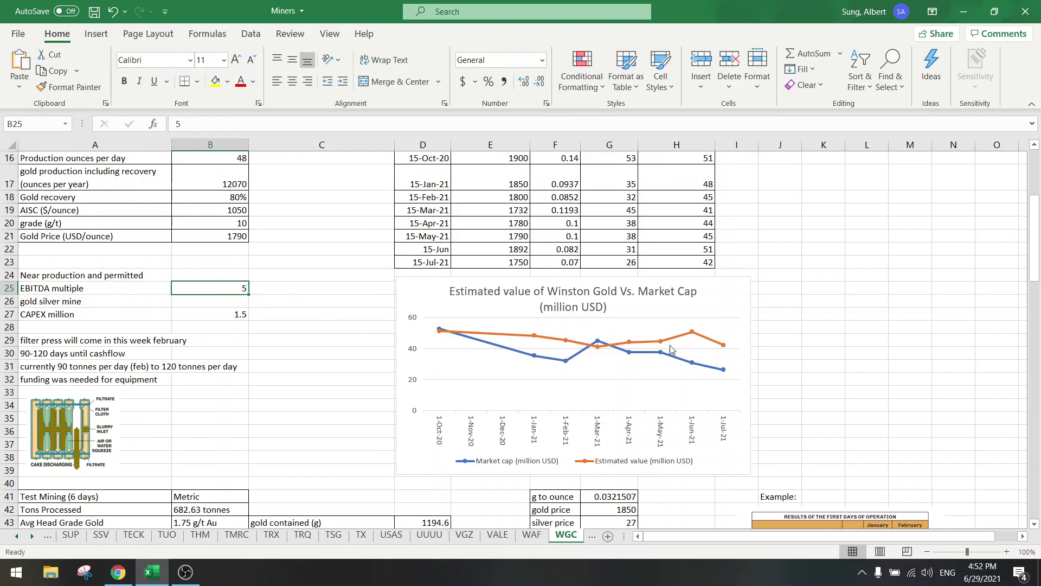
click(723, 345)
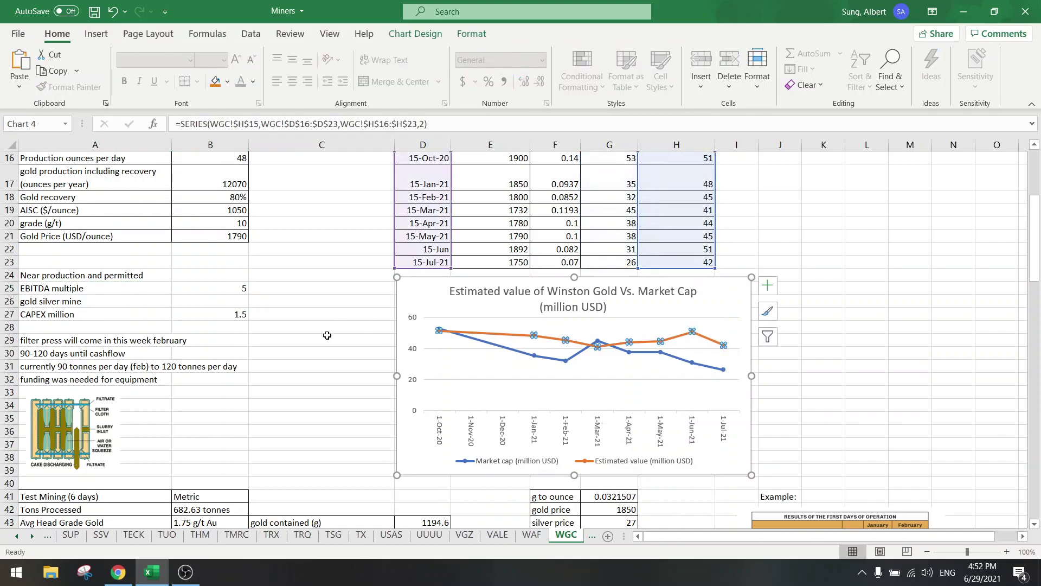
click(327, 337)
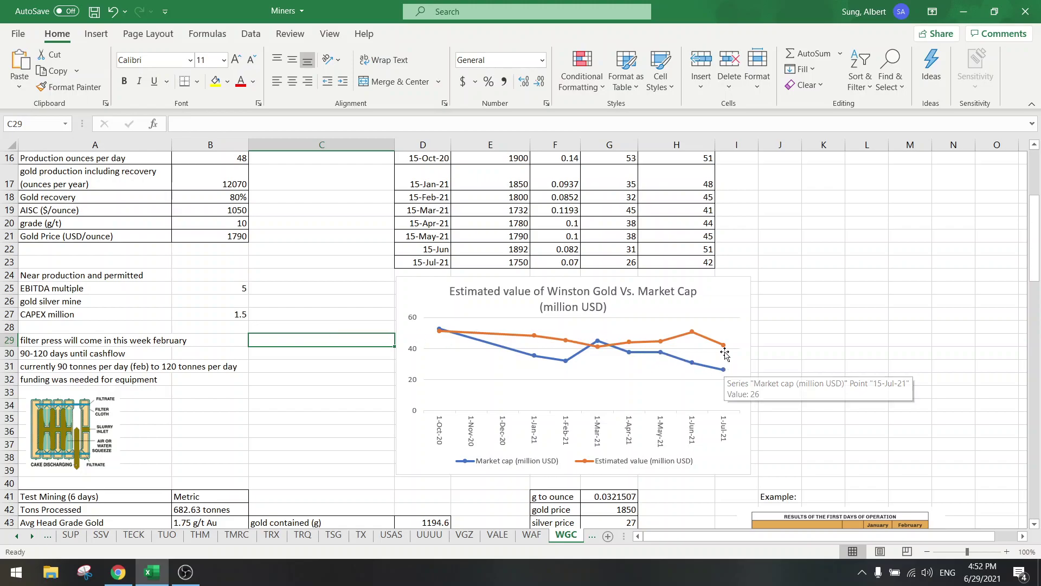
mouse_move(726, 349)
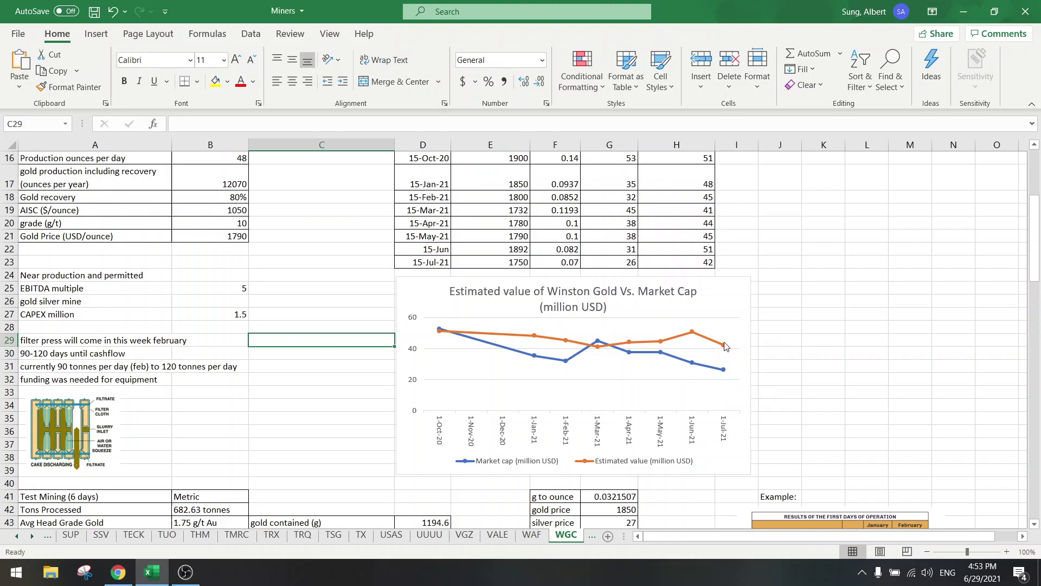
Change production tonnes ore per day in B14 from 150 to 250
click(320, 301)
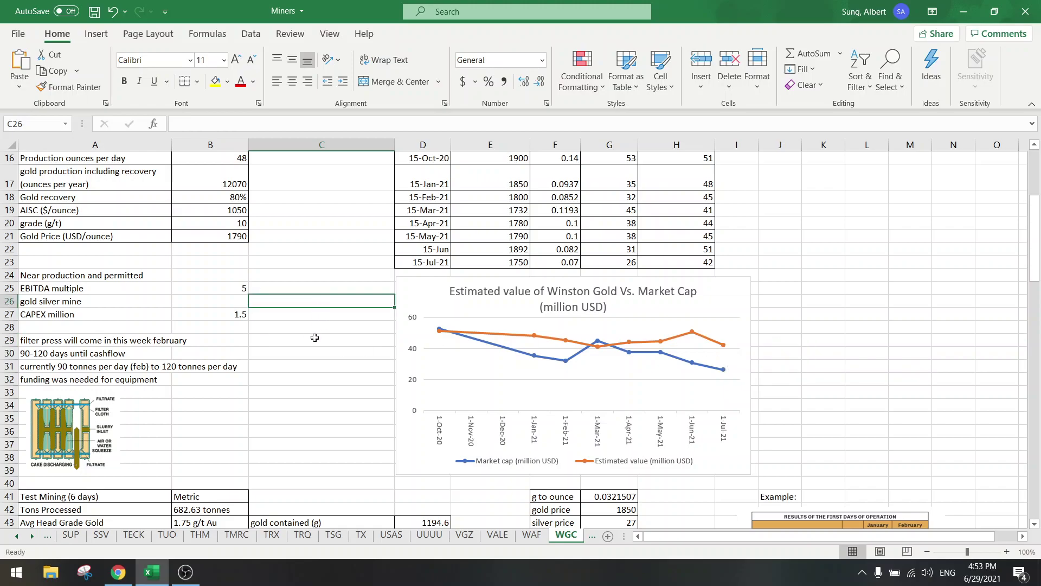
scroll(307, 343, up, 5)
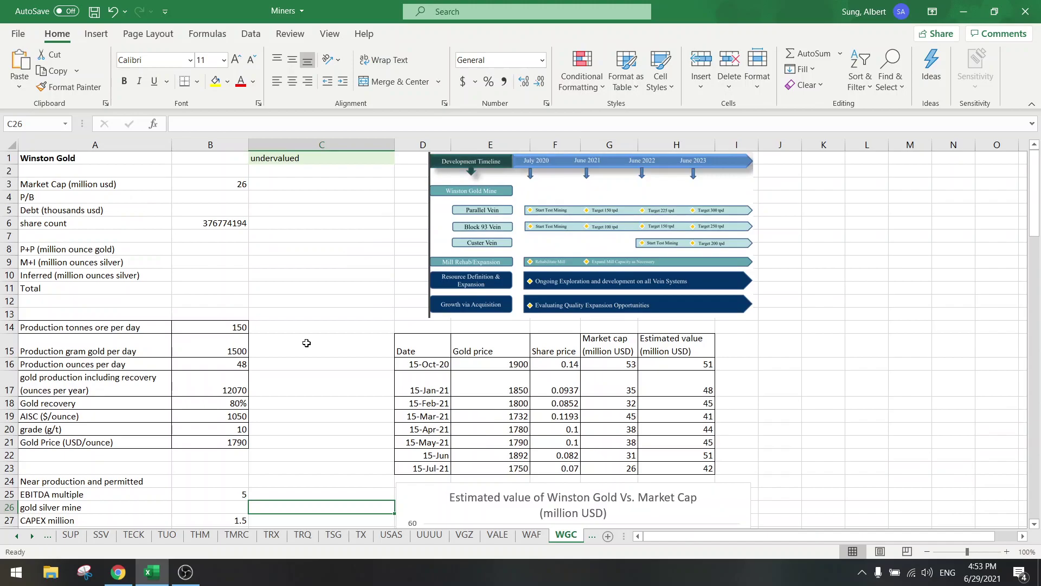
click(230, 327)
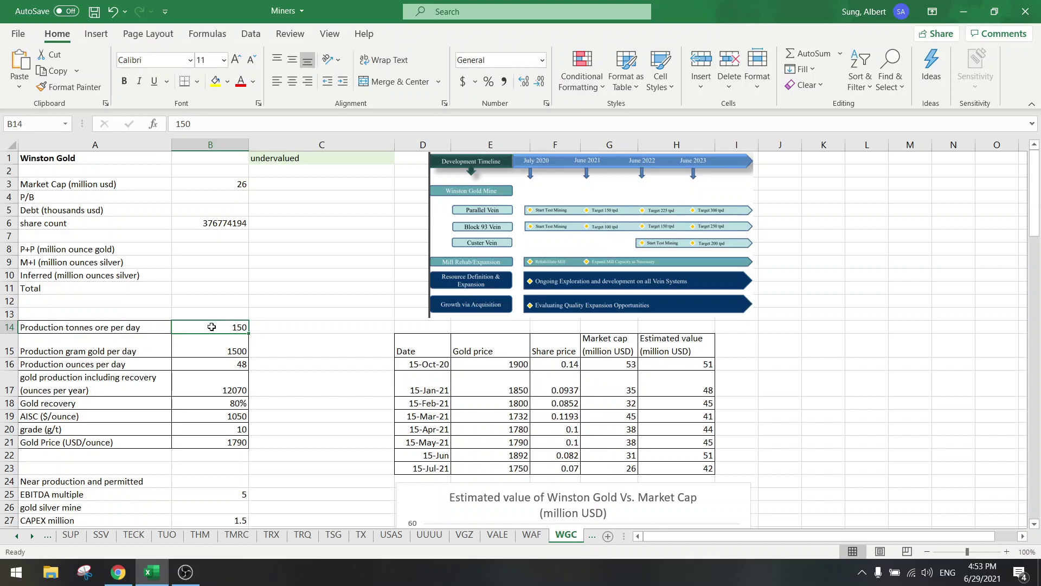
text(25)
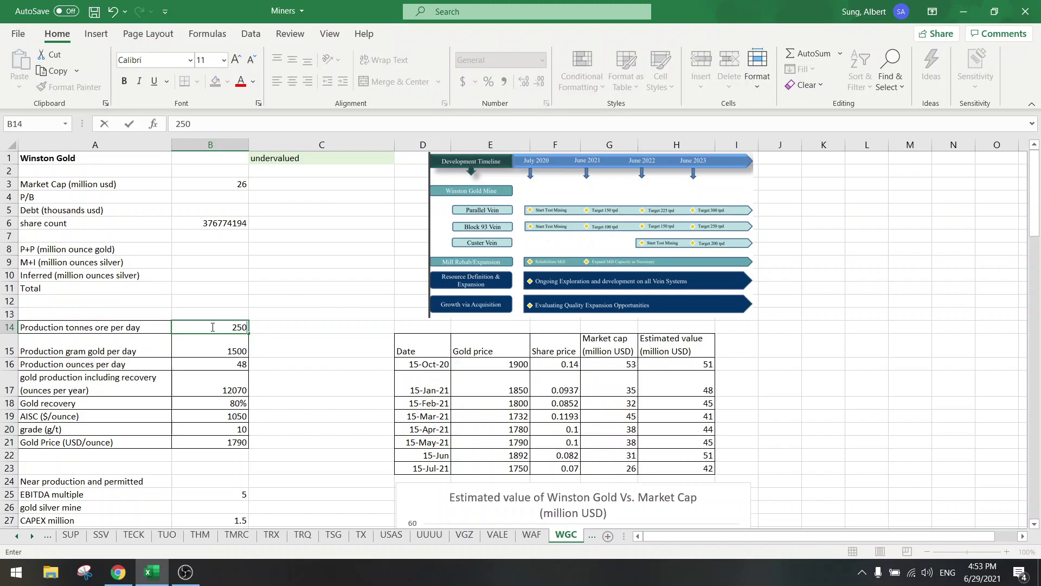
text(0)
key(Return)
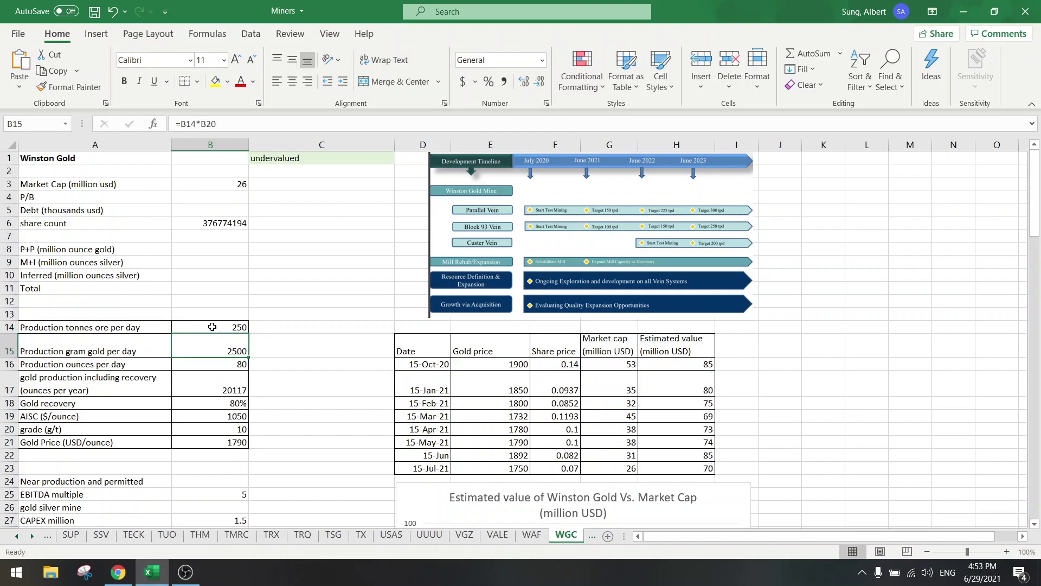
click(293, 325)
click(222, 327)
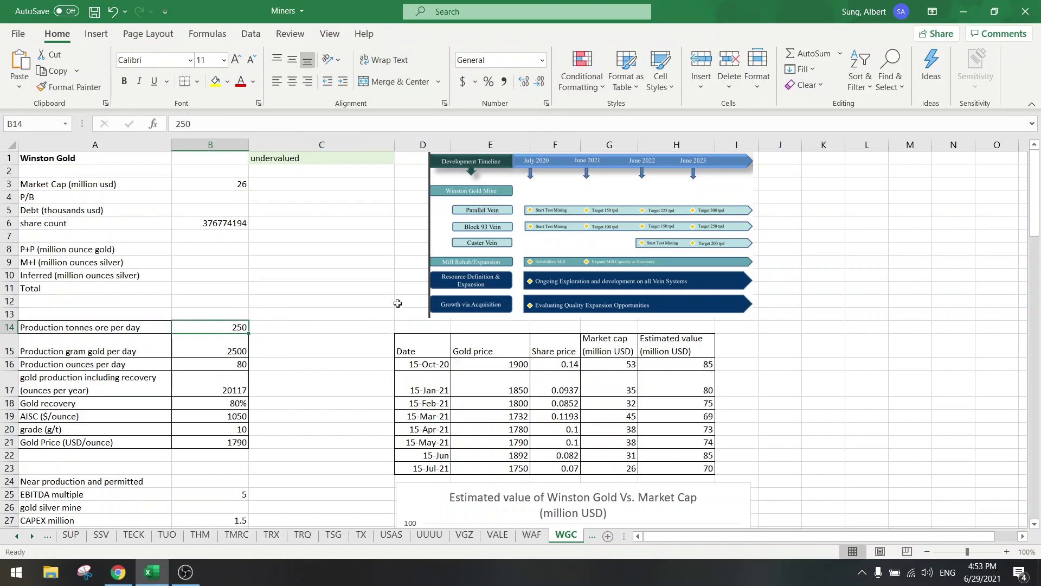
Review the updated chart, where the 15-Jul-21 estimated value now reaches 70 million
scroll(584, 355, down, 1)
scroll(585, 355, down, 3)
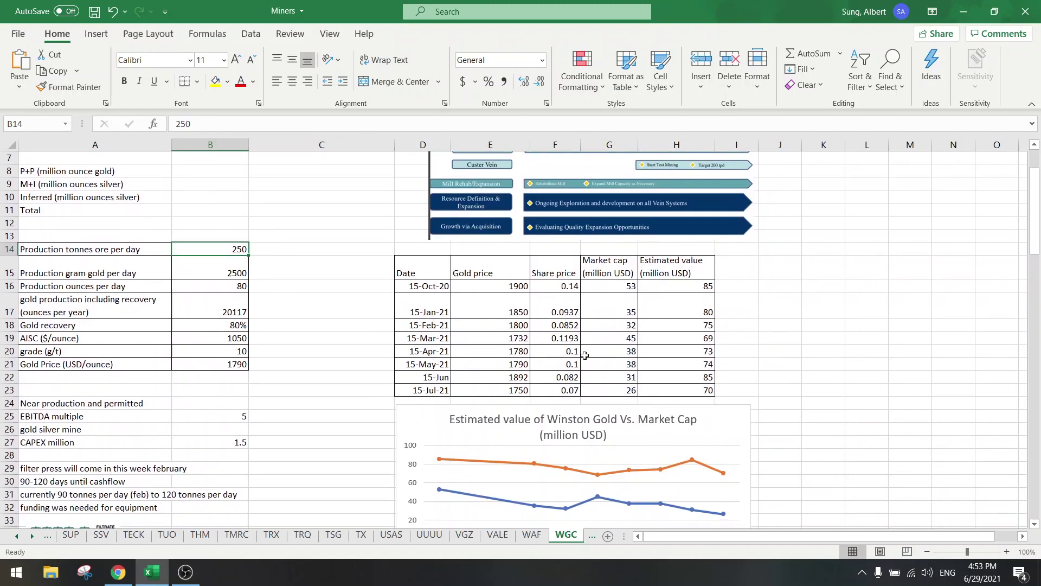
mouse_move(724, 437)
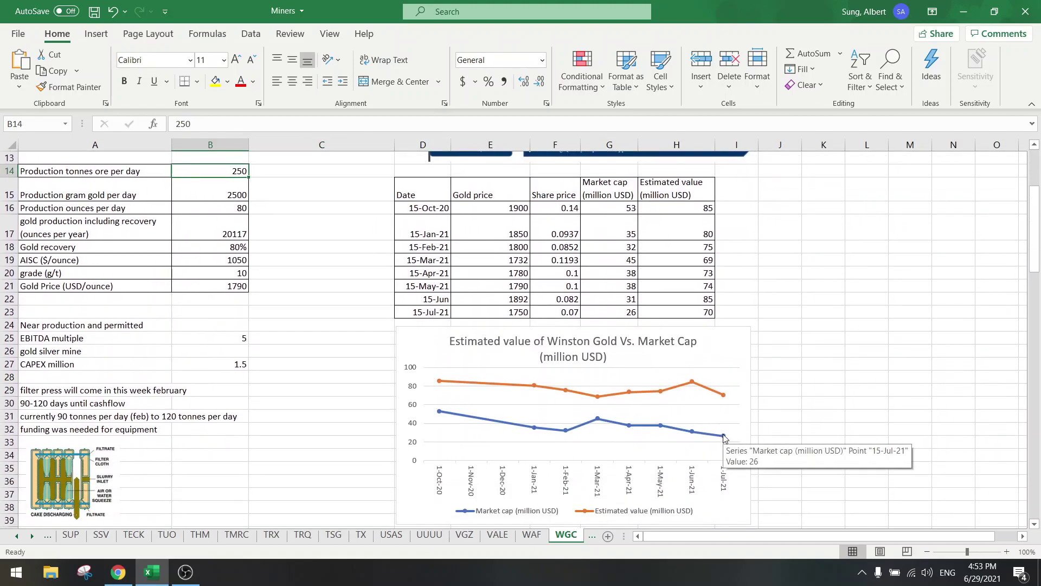
mouse_move(725, 398)
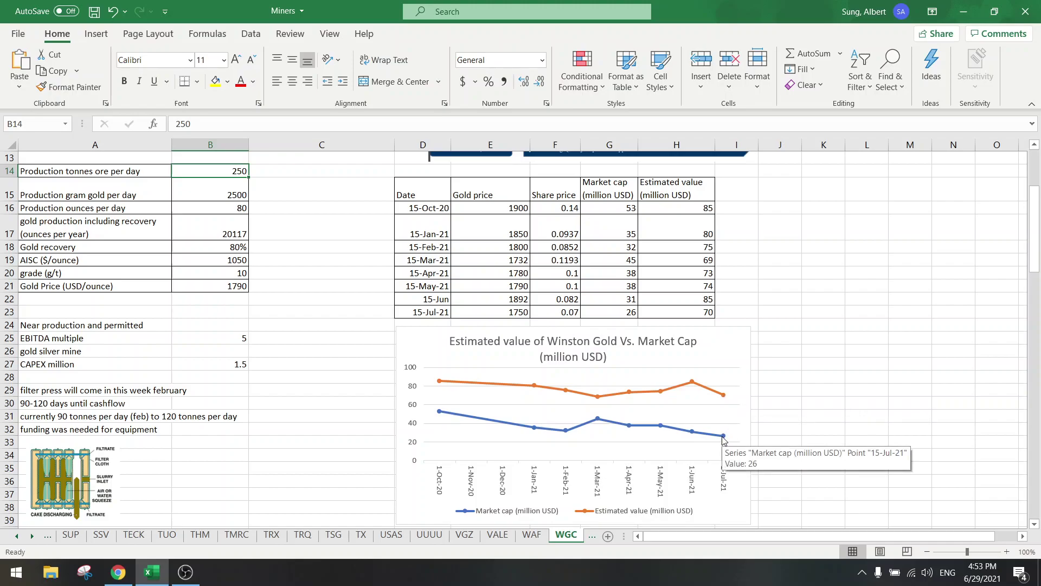
scroll(724, 428, up, 4)
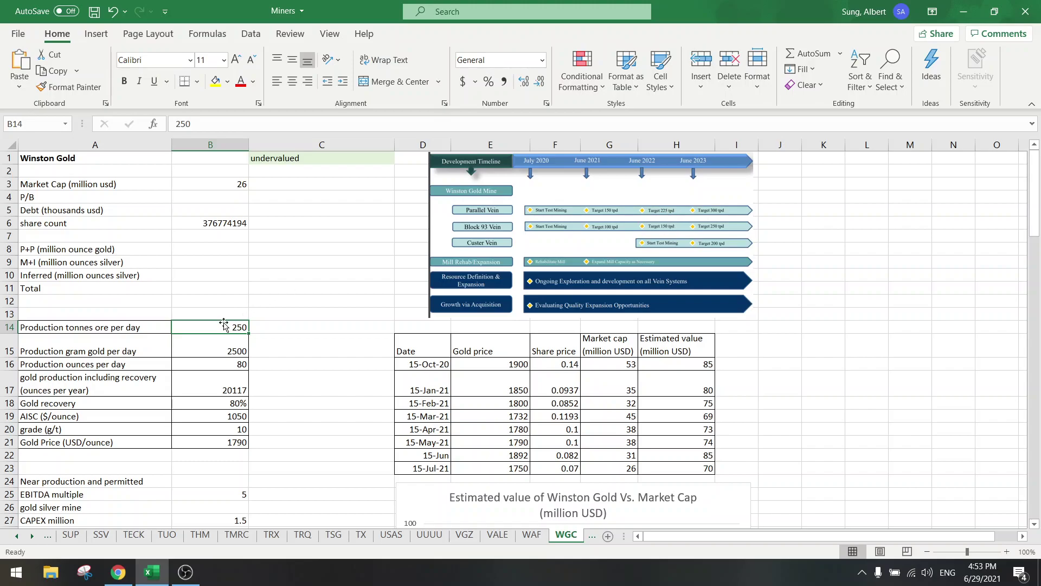
Enter 370 tonnes per day in B14 and review the chart's estimated value reaching 104 million
text(370)
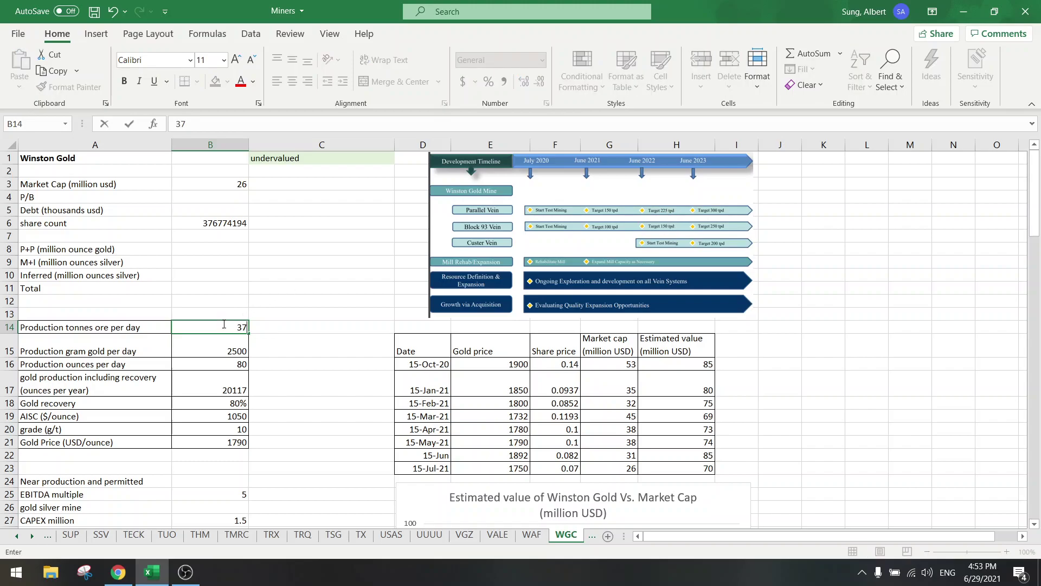
key(Return)
scroll(485, 326, down, 3)
scroll(645, 354, down, 3)
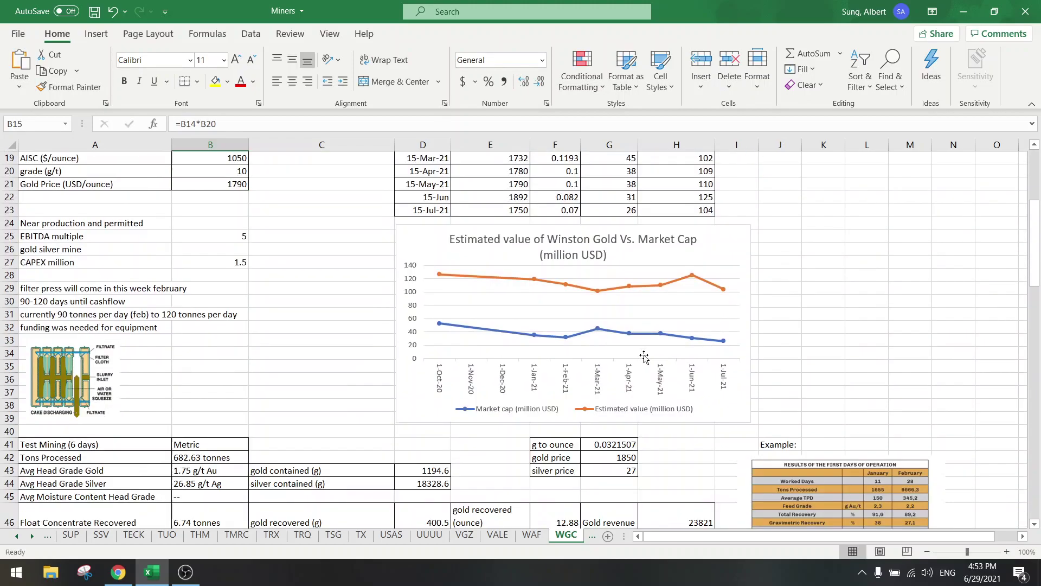
scroll(721, 352, up, 2)
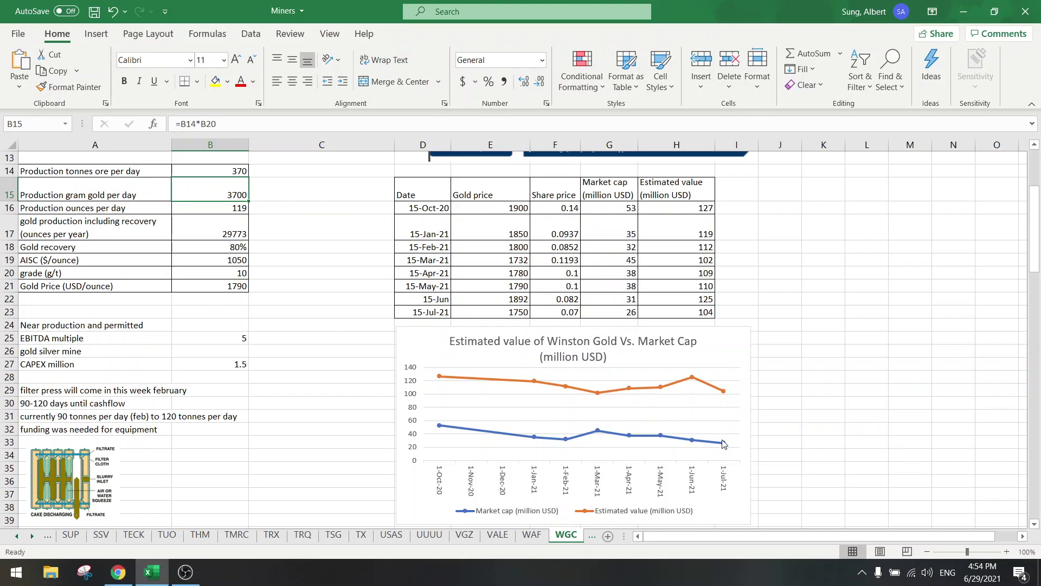
scroll(726, 397, up, 4)
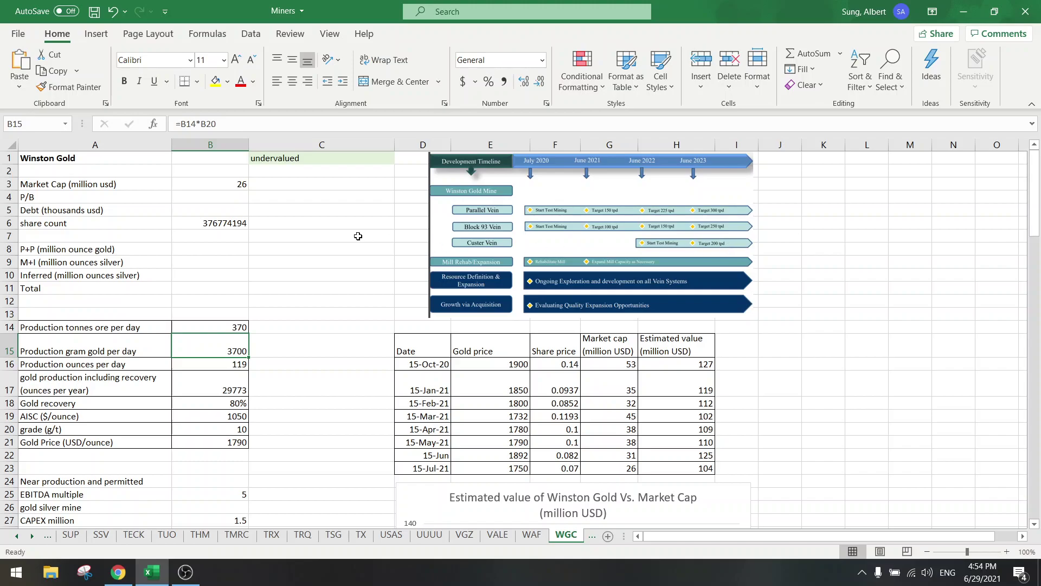
Enter 750 tonnes per day in B14, lifting the 15-Jul-21 estimated value to 211 million
click(220, 328)
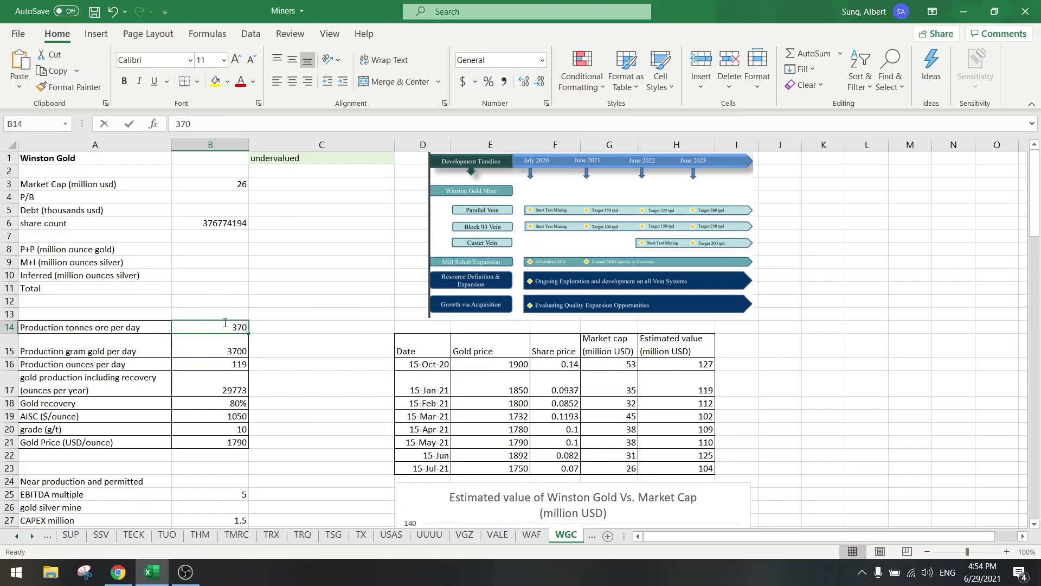
text(750)
key(Return)
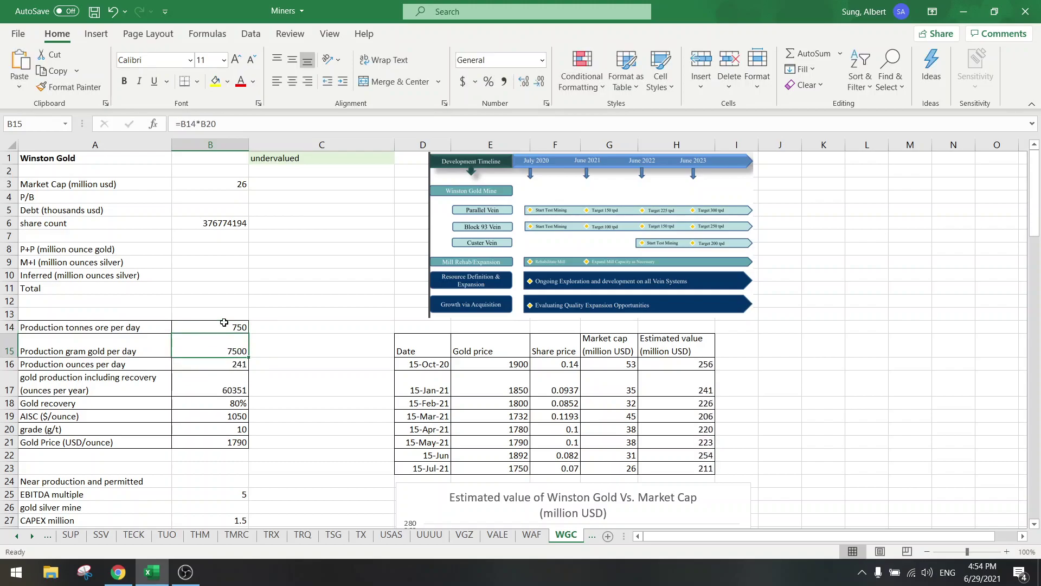
click(332, 330)
scroll(331, 330, down, 4)
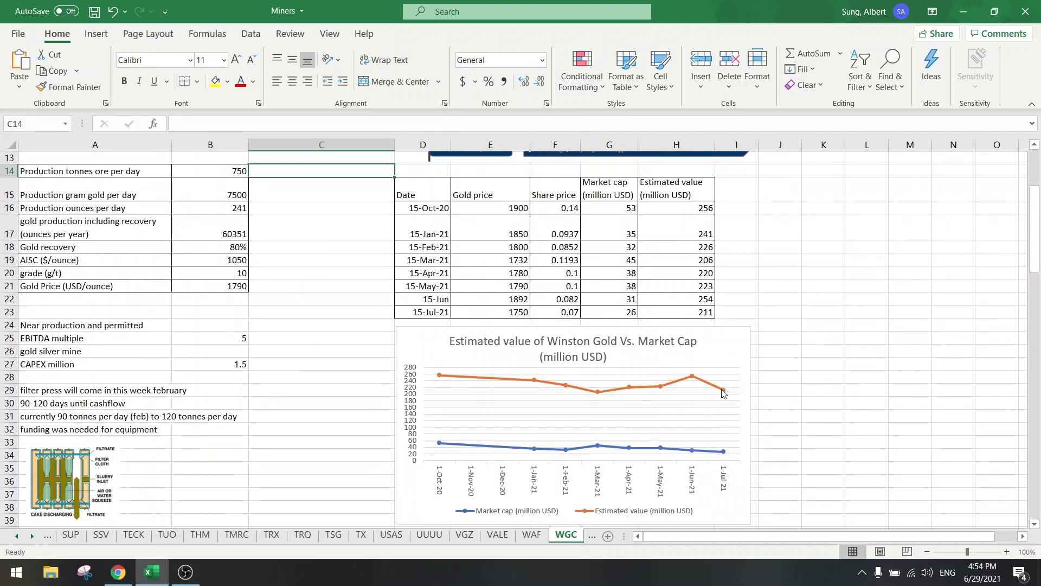
click(209, 169)
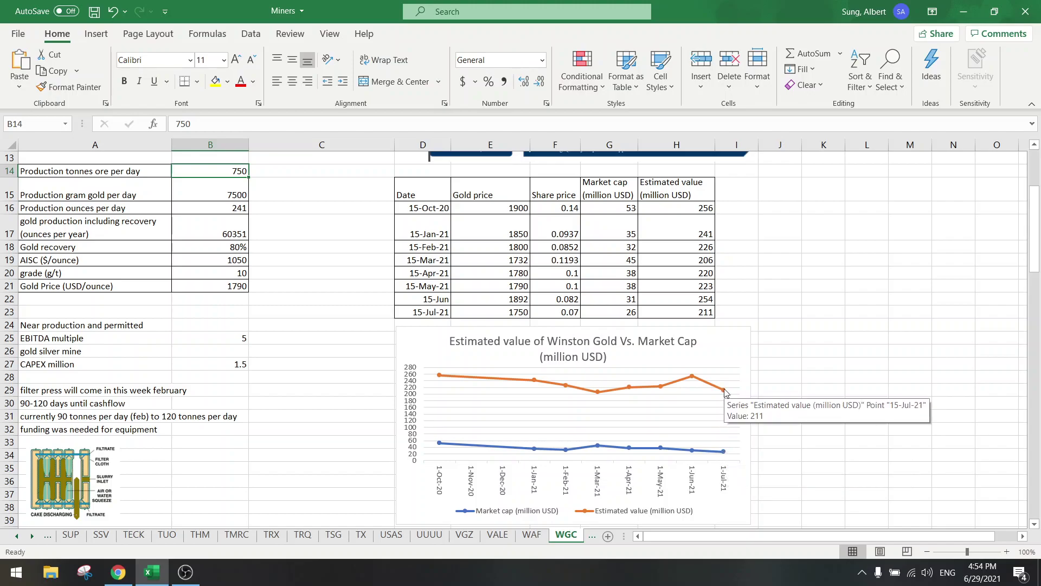
click(338, 271)
scroll(338, 271, up, 4)
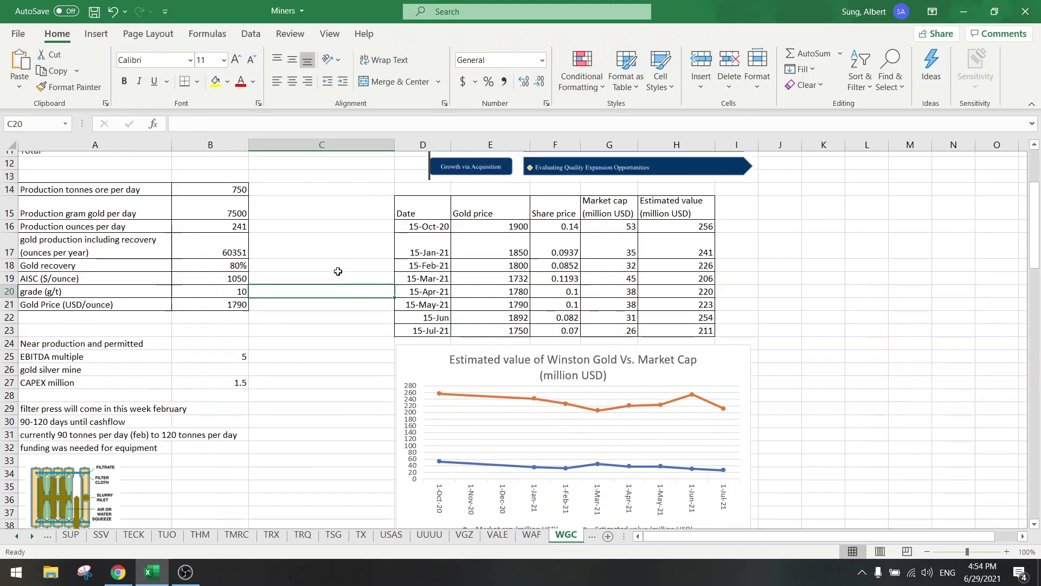
click(350, 390)
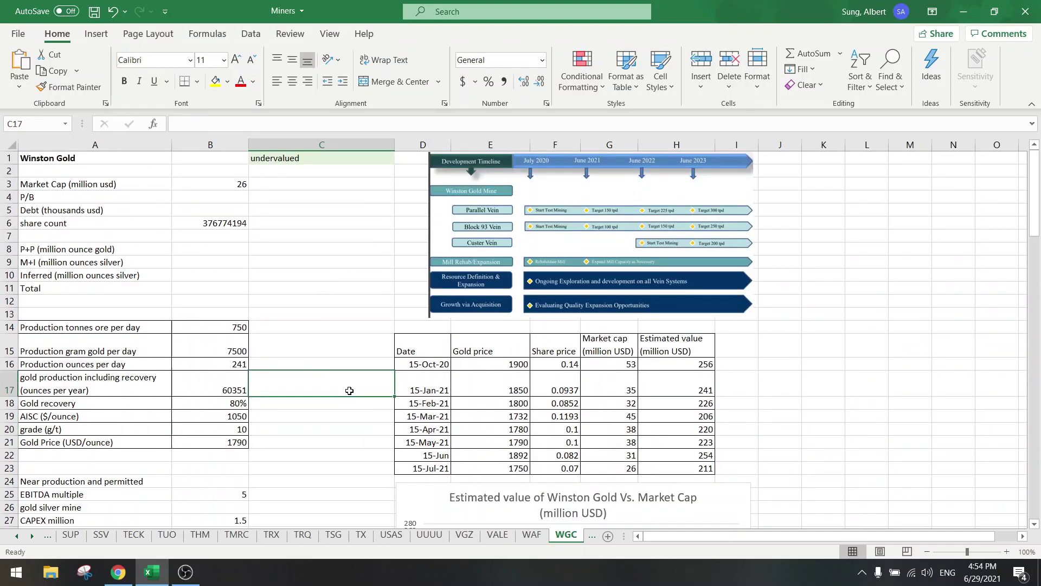